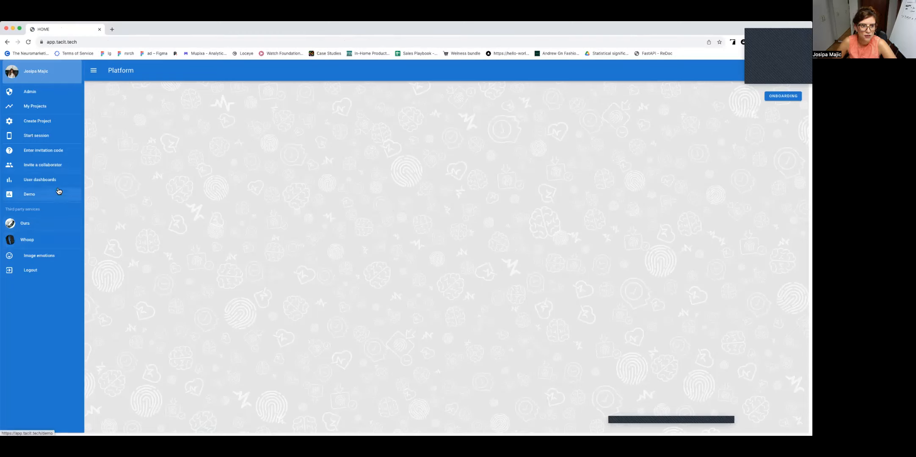
Step: Go through the whole onboarding tour, covering project creation, the Lite, Pro and Video project types, and templates, and finish it
left_click(783, 96)
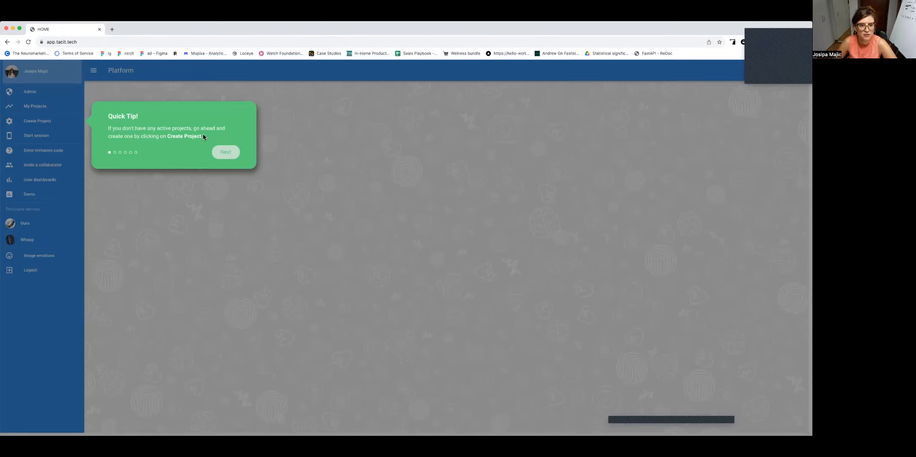
left_click(222, 153)
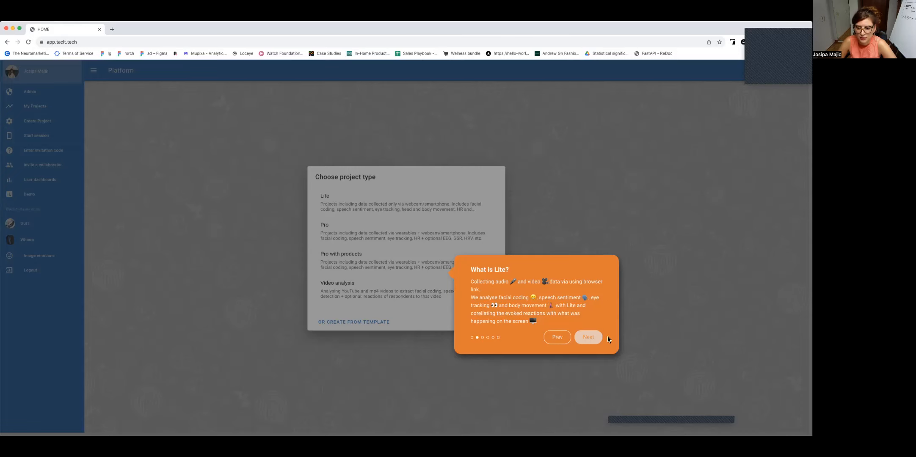
left_click(591, 341)
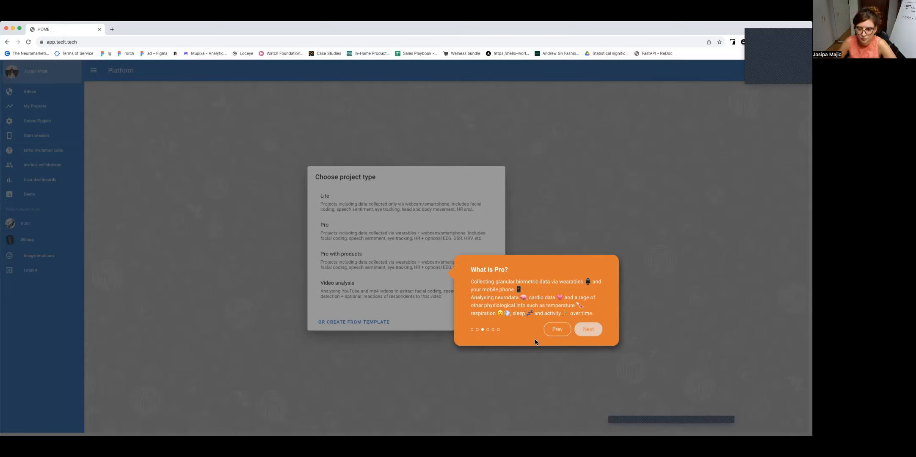
left_click(587, 329)
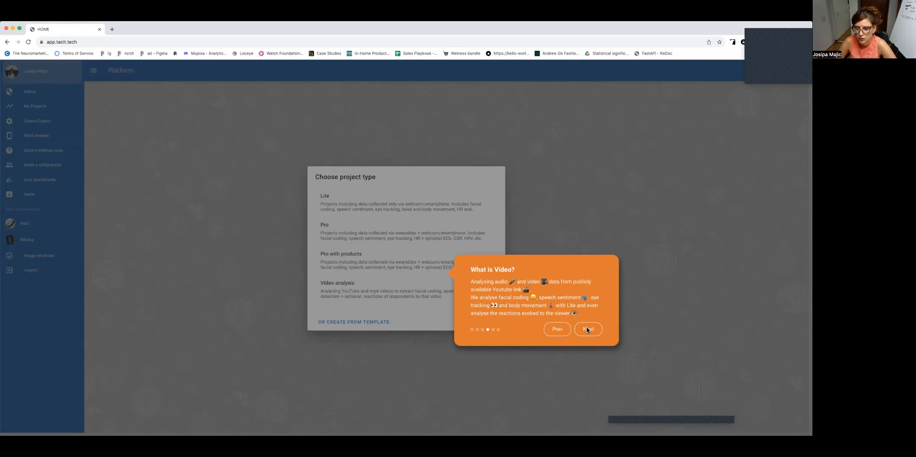
left_click(587, 330)
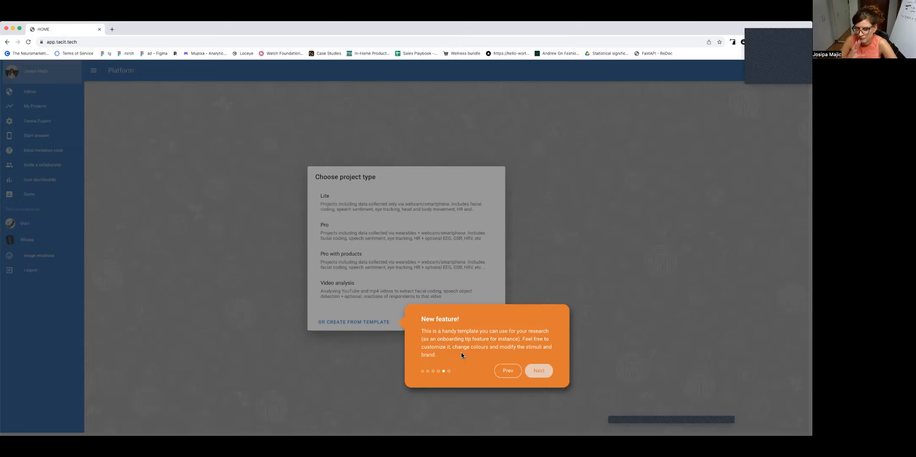
left_click(537, 371)
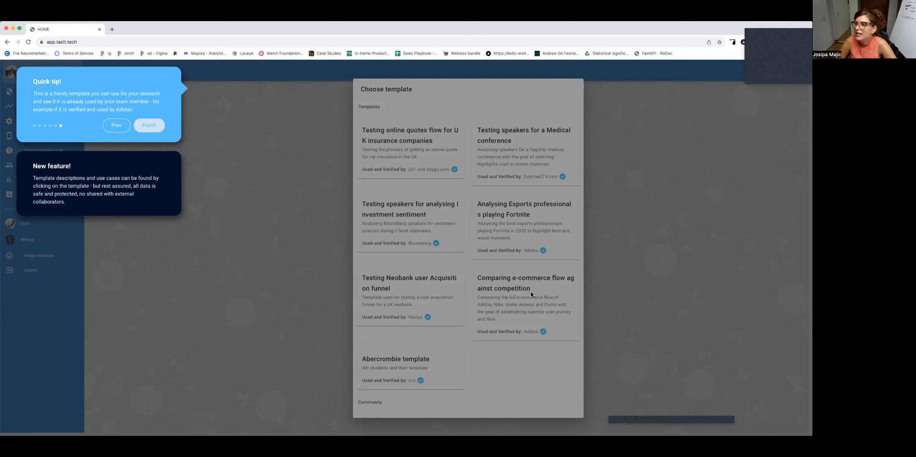
left_click(151, 129)
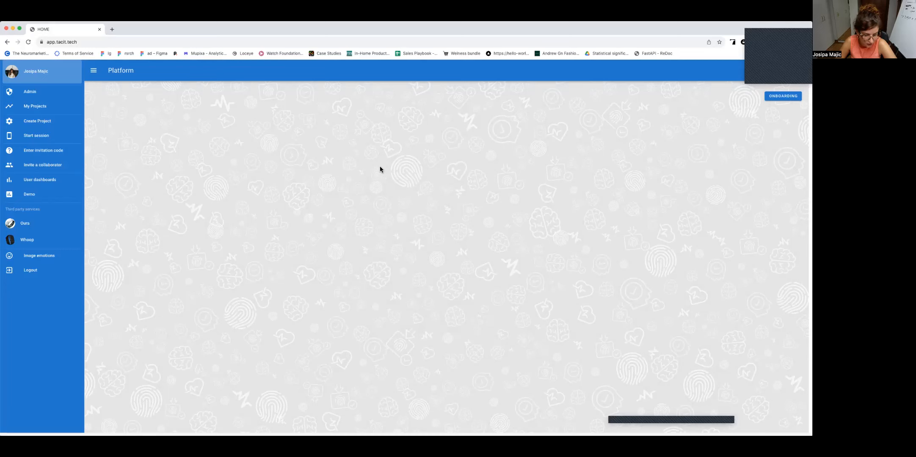
Step: Run the live demo with facial and speech emotion tracking, and return to the platform home page
left_click(39, 198)
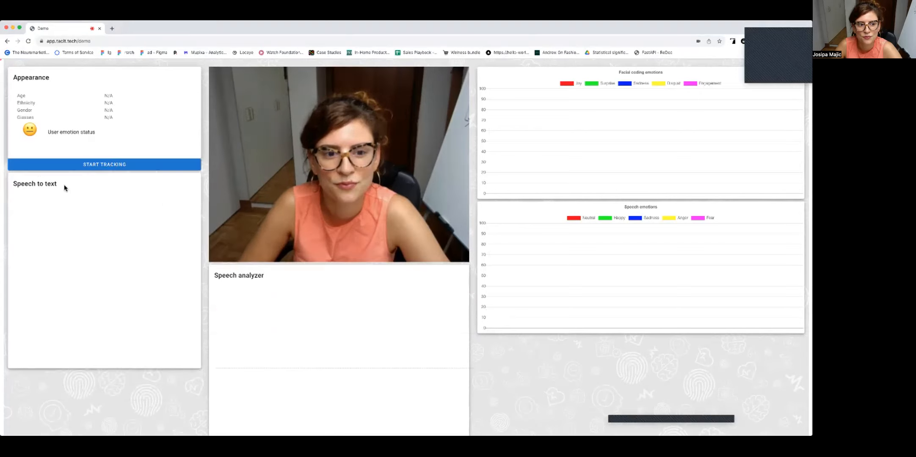
left_click(112, 166)
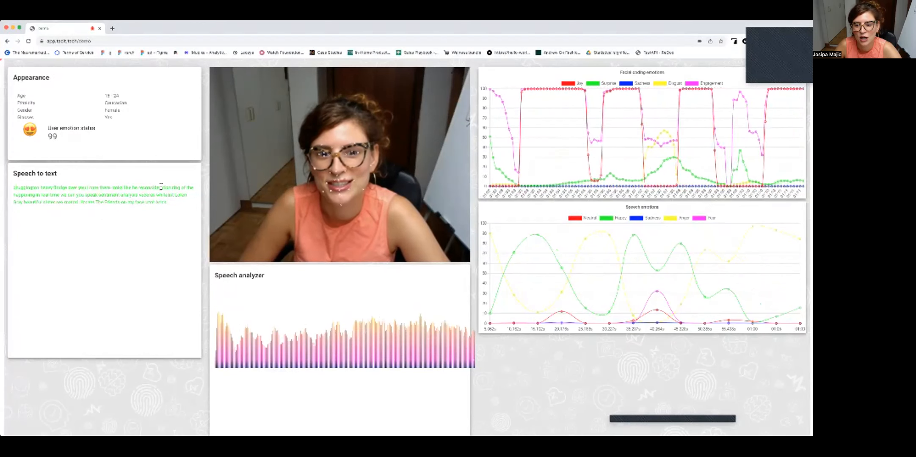
left_click(7, 41)
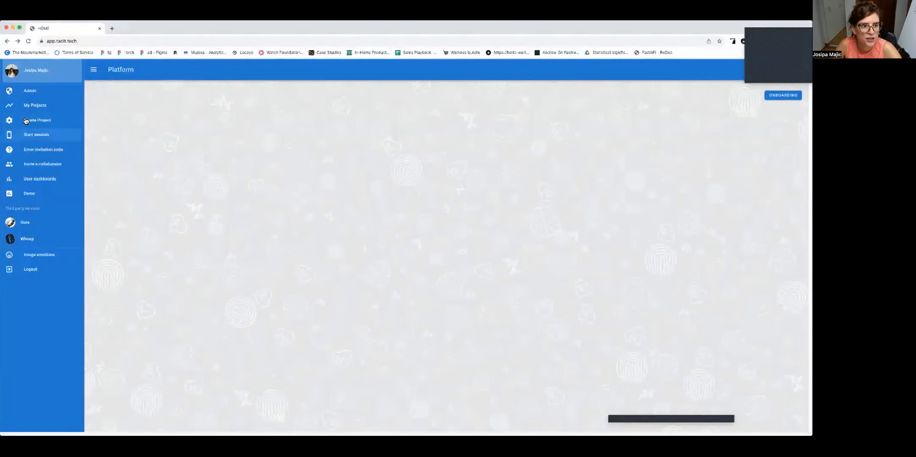
Step: Start a new project of type Lite and title it "testing demo"
left_click(25, 121)
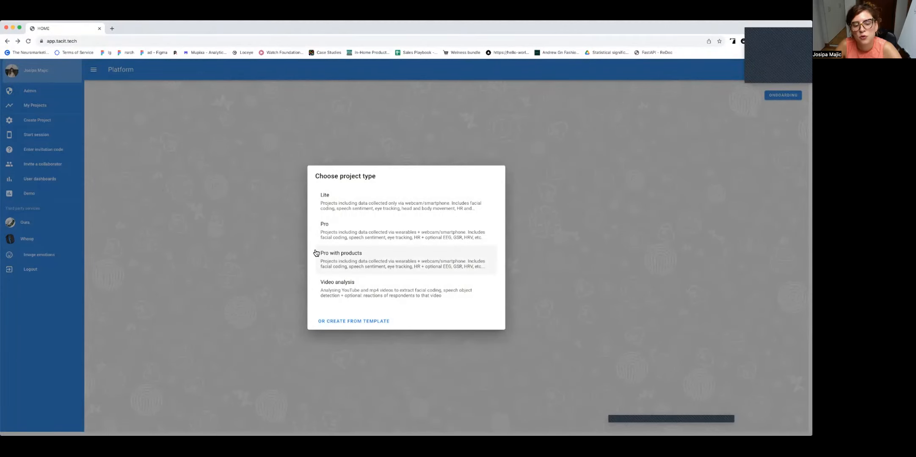
left_click(416, 196)
left_click(155, 124)
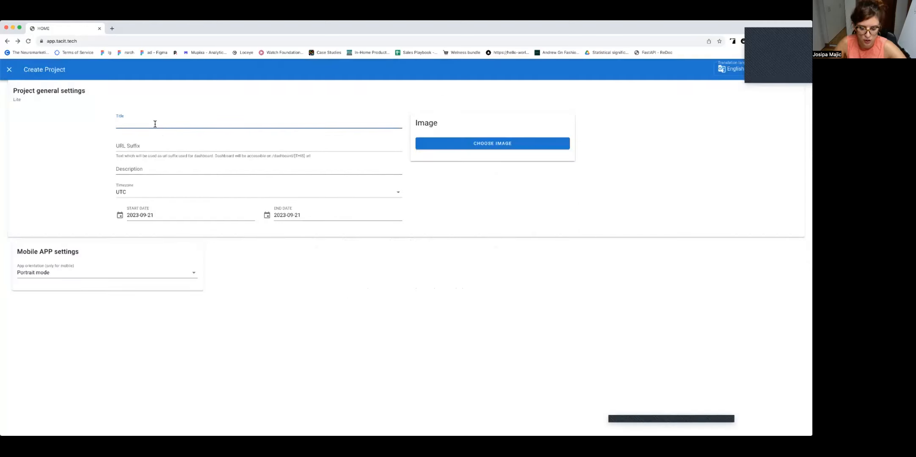
type("t")
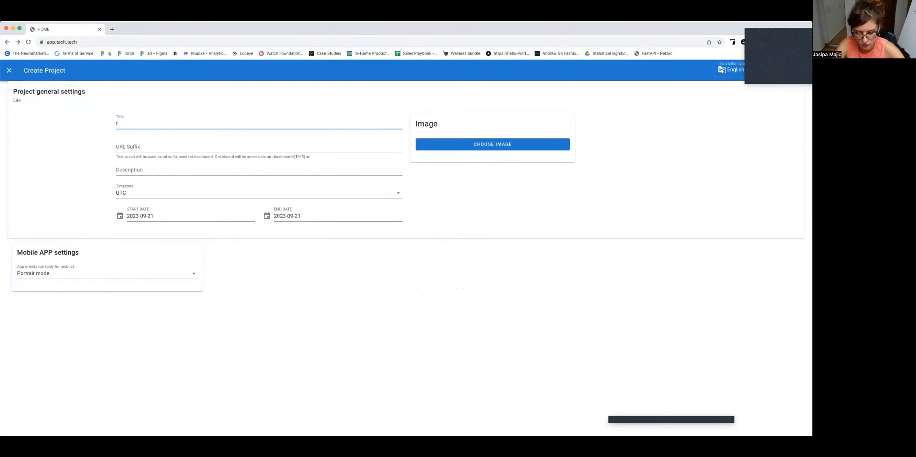
type("esting demo")
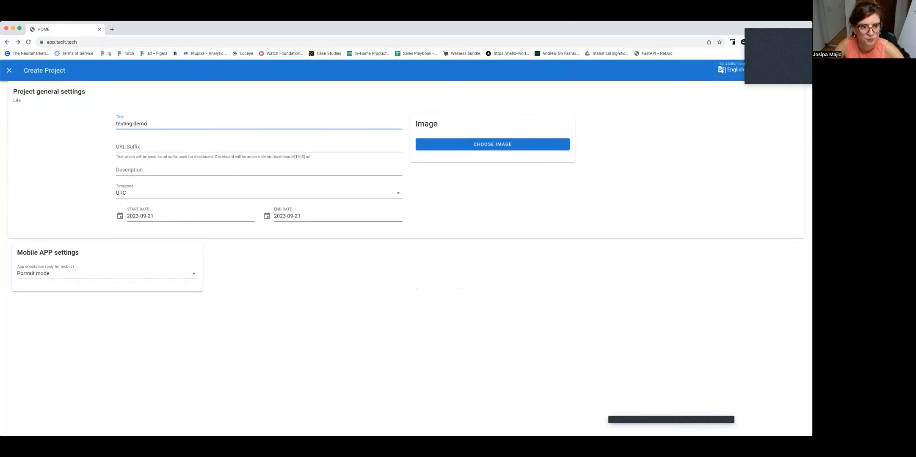
Step: Complete the project with URL suffix "testingdemo123", description "just a test" and the pink statue bust image, and create it
left_click(149, 145)
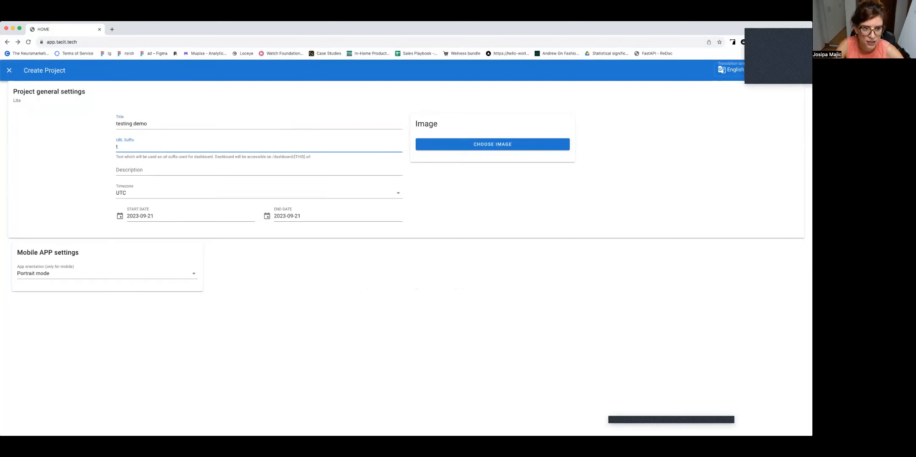
type("tingdemo123")
key("Tab")
type("just a test")
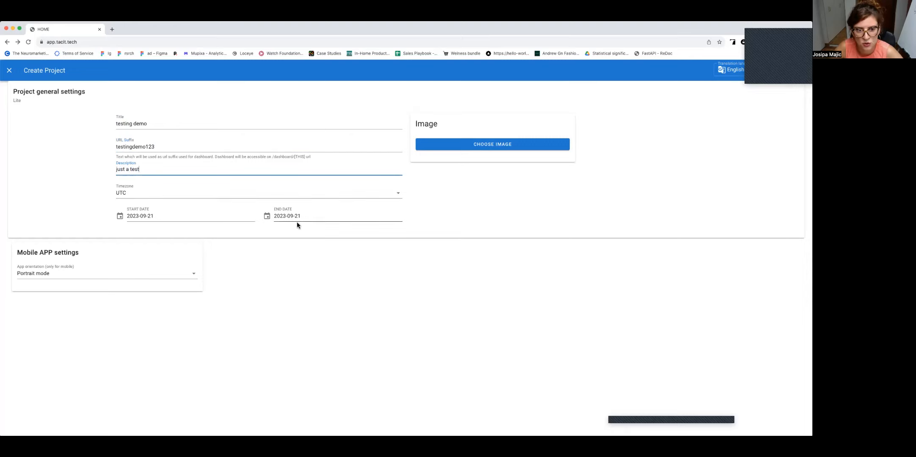
left_click(467, 144)
left_click(174, 127)
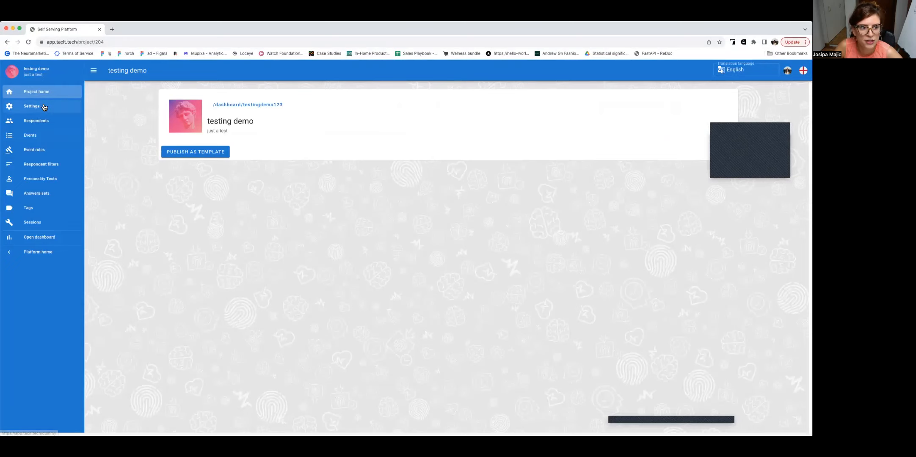
Step: Review the new project's general settings and close them without changes
left_click(43, 106)
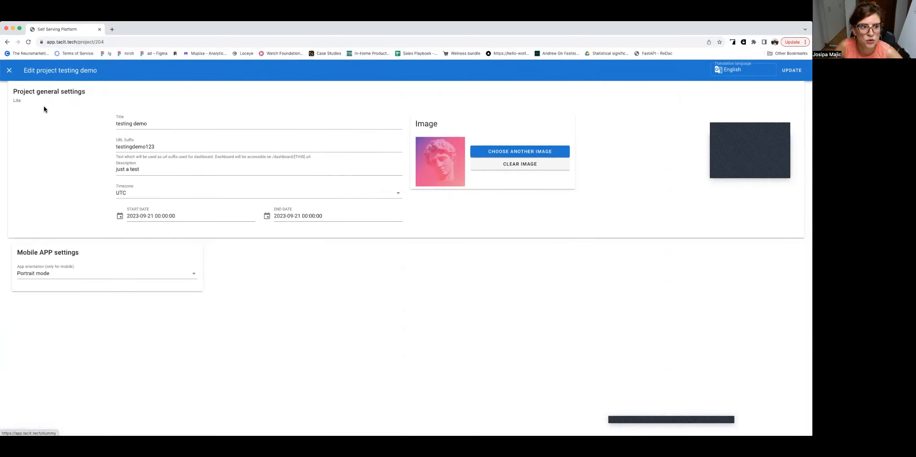
left_click(9, 71)
Step: Create 10 respondents for the project
left_click(36, 120)
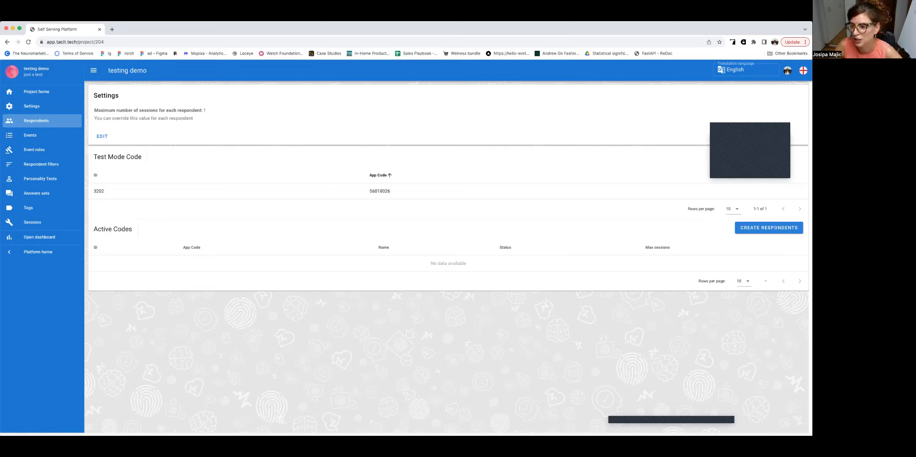
left_click(768, 228)
left_click(358, 254)
type("0")
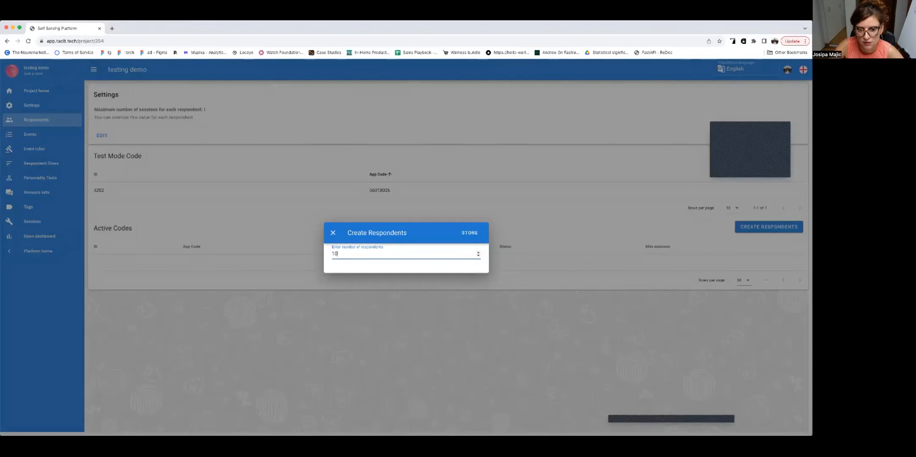
left_click(470, 233)
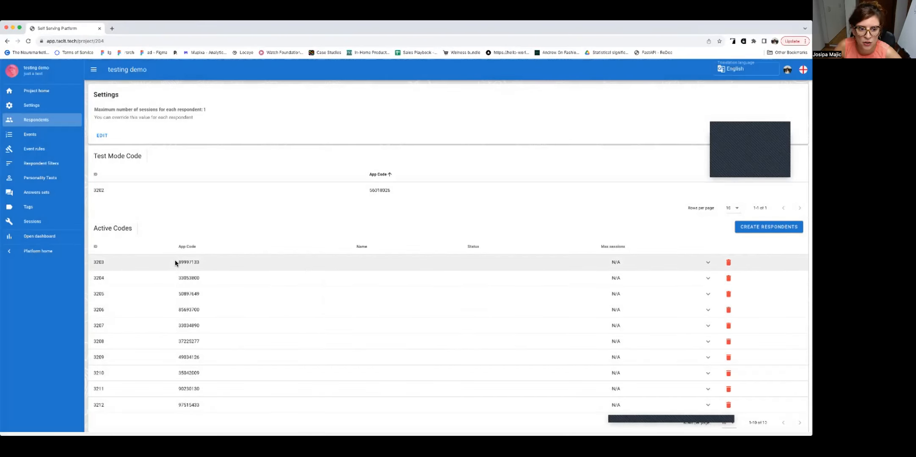
Step: Examine the respondents' active app codes and highlight the test mode app code
left_click(250, 263)
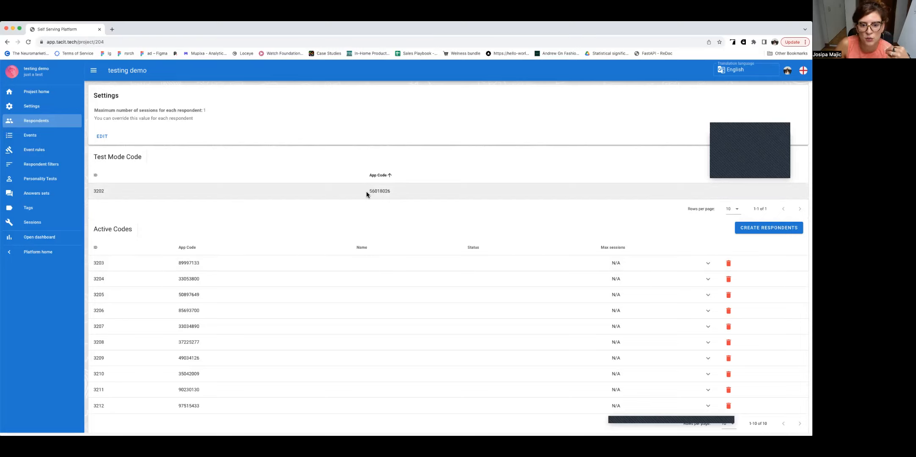
double_click(405, 194)
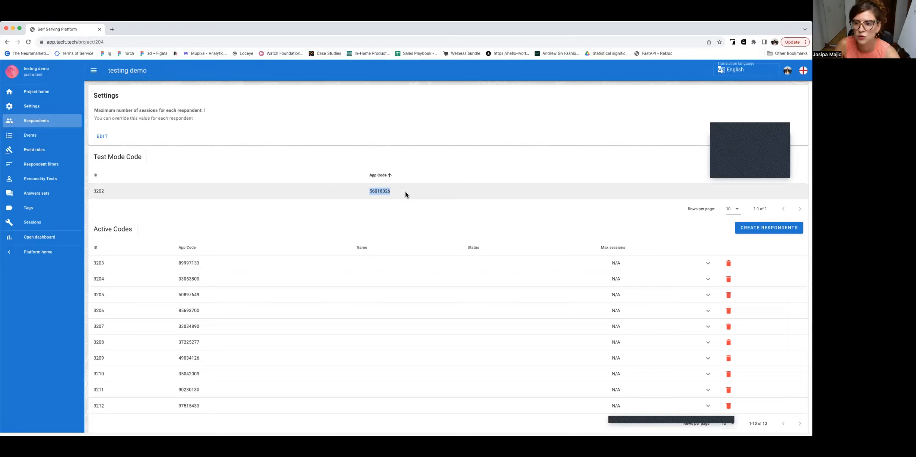
Step: Start a new Question/Answer event in the project's flow with the question "How are you feeling?"
left_click(44, 136)
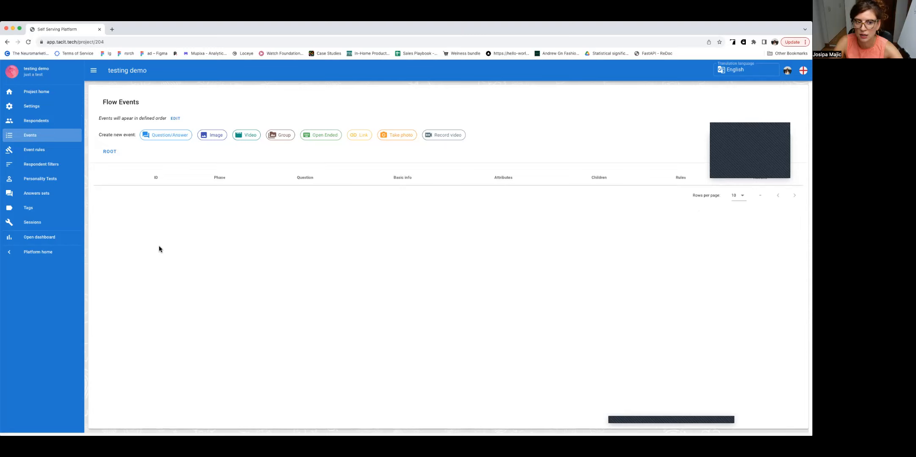
left_click(181, 136)
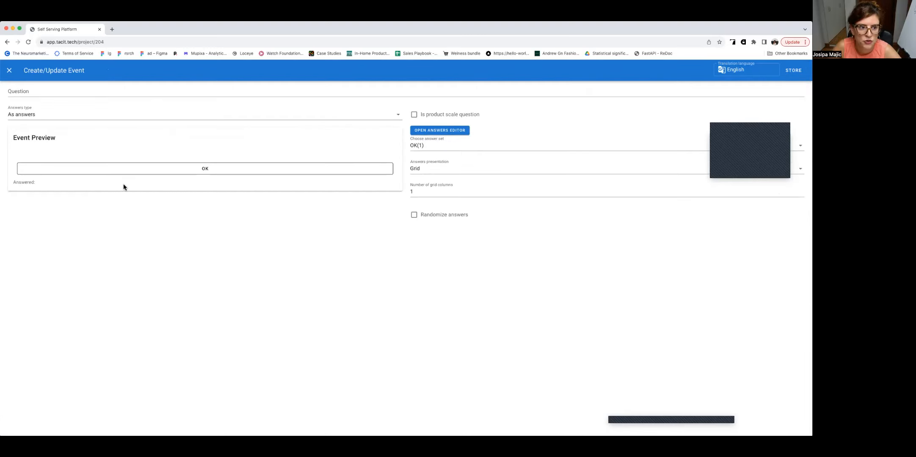
left_click(50, 92)
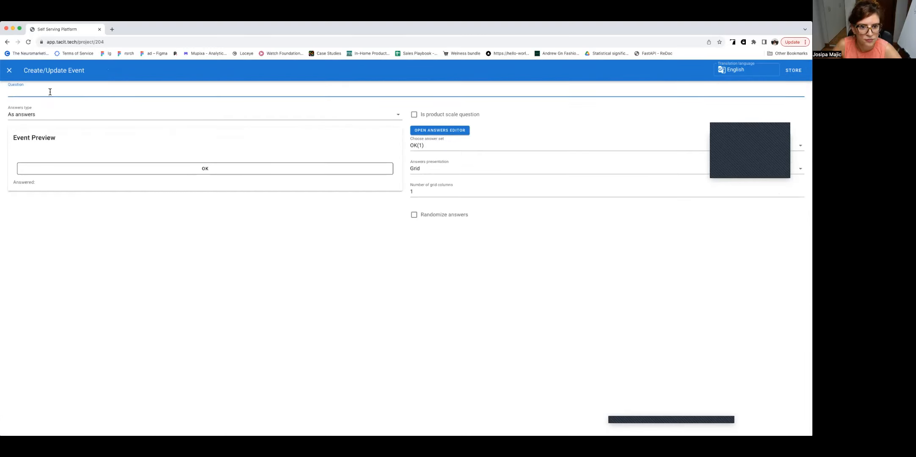
type("H")
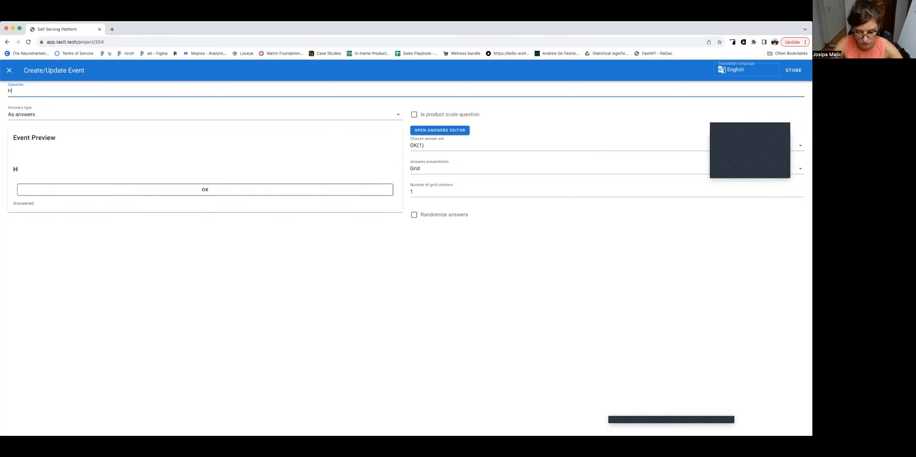
type("ow are y")
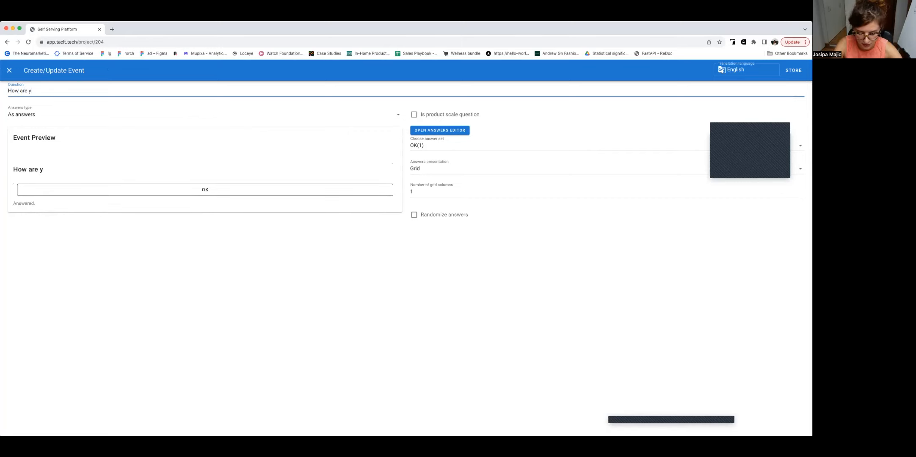
type("ou feeling?")
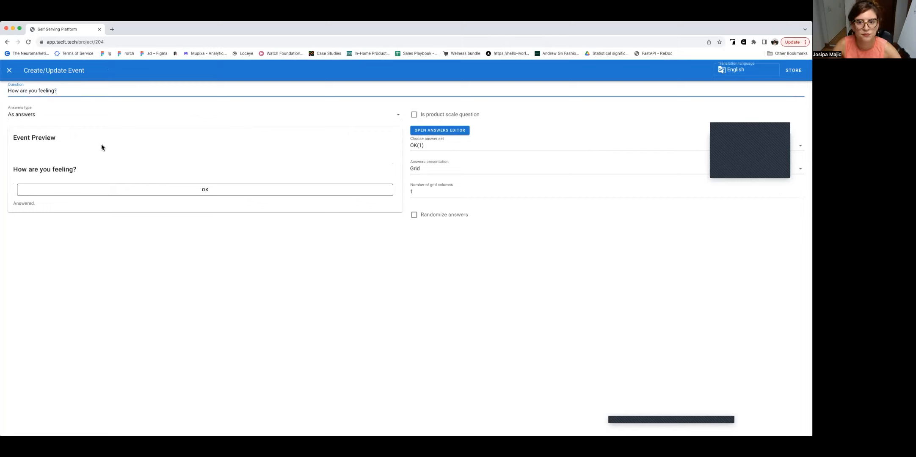
Step: Compare the answer types for the question and set it to "As number scale"
left_click(83, 116)
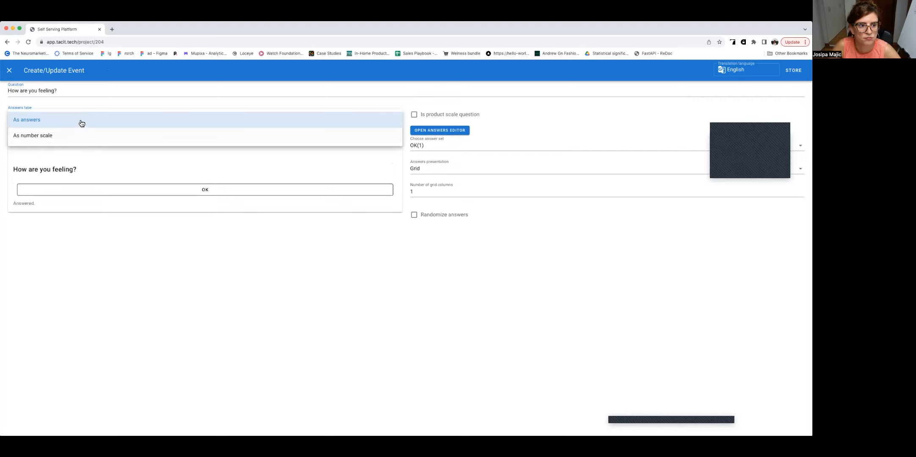
left_click(82, 120)
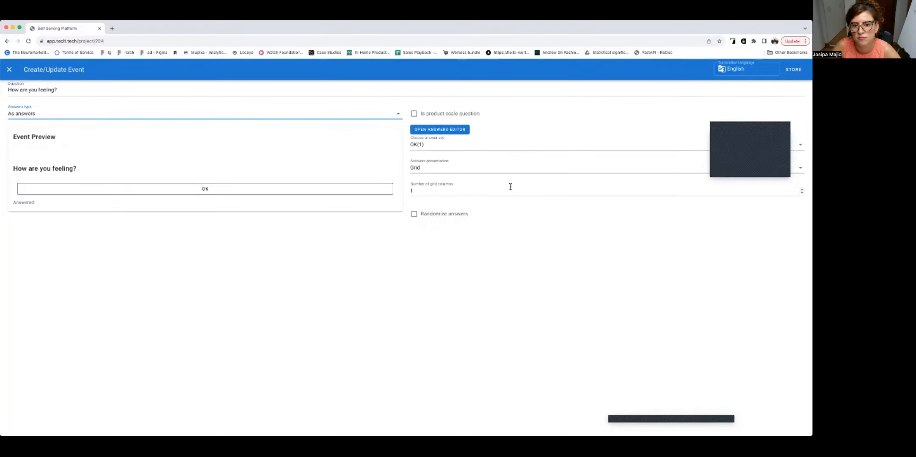
left_click(305, 116)
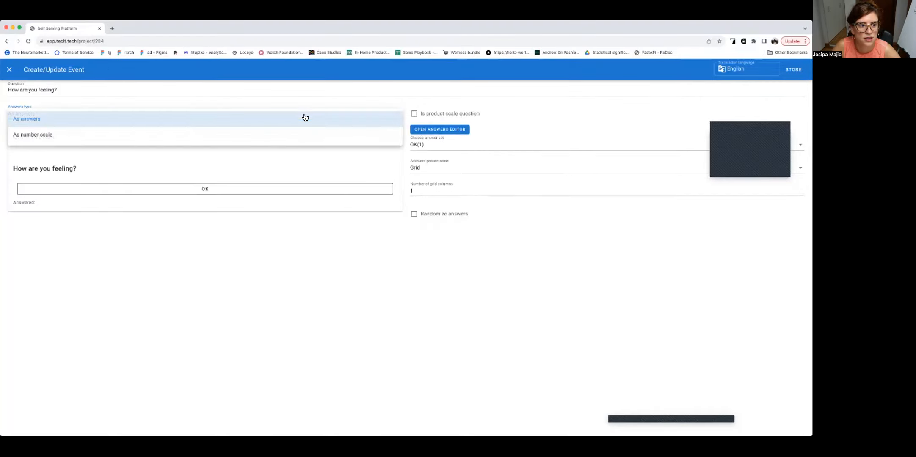
left_click(297, 136)
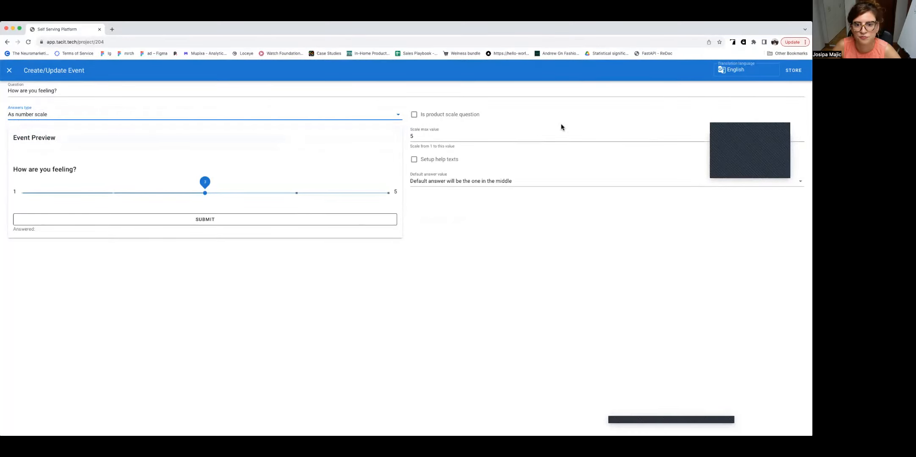
Step: Set the scale question's default answer to "Default answer will be user defined (below)" and store the event
left_click(438, 181)
left_click(439, 182)
left_click(456, 139)
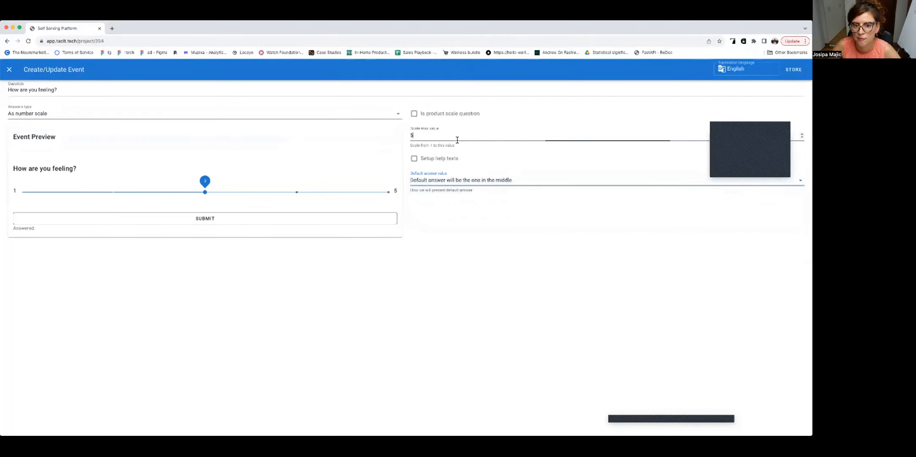
left_click(465, 187)
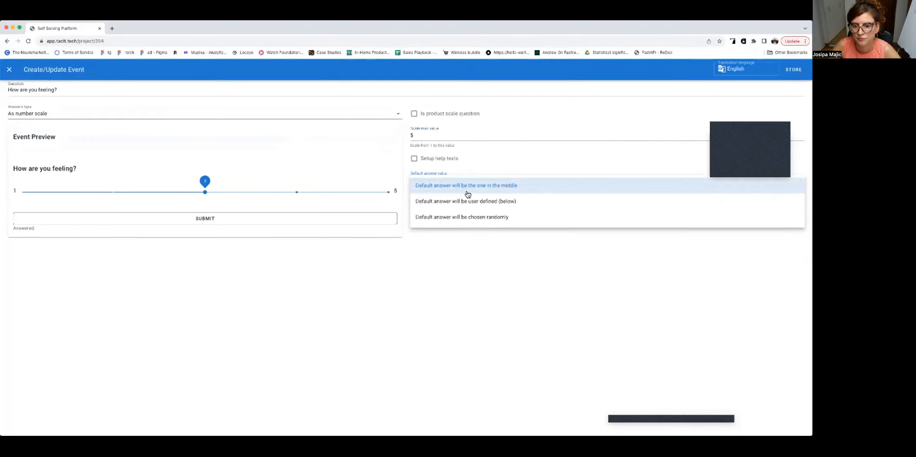
left_click(469, 204)
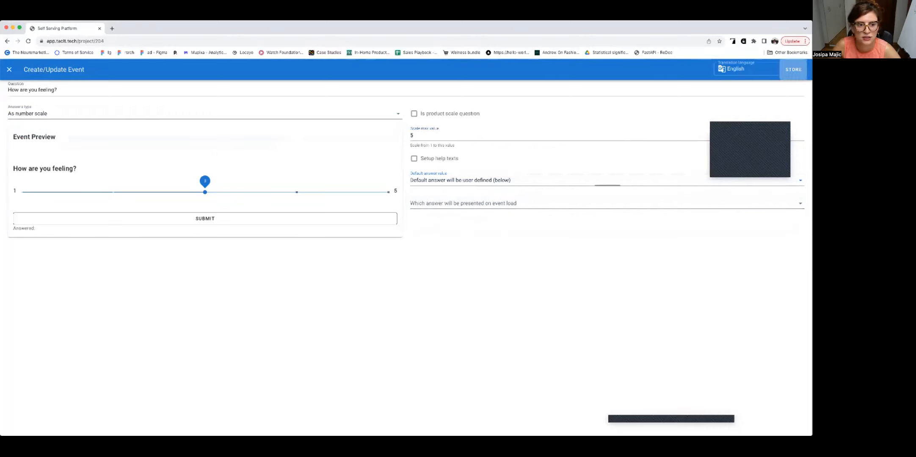
left_click(792, 69)
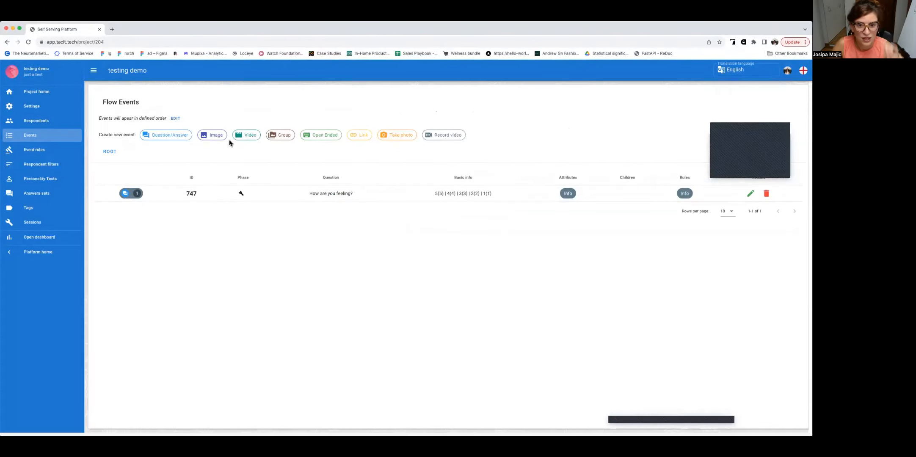
Step: Start a new Link event with the question "Please go to this website to evaluate the flow:"
left_click(358, 137)
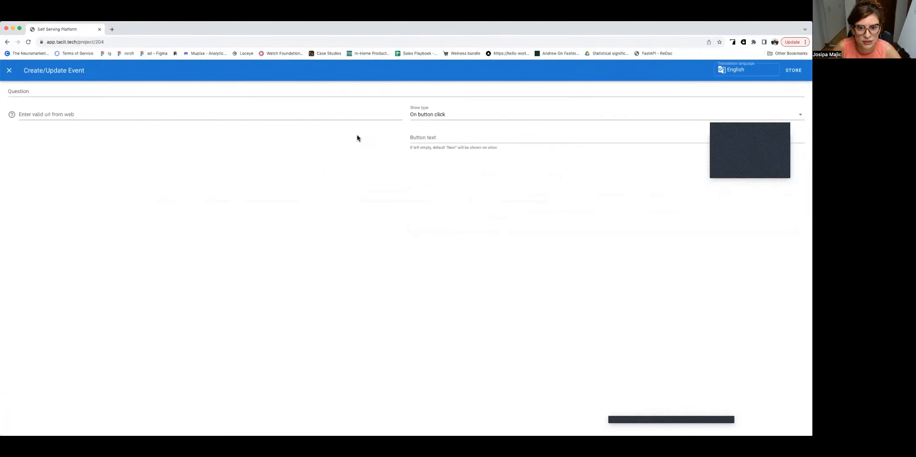
left_click(46, 93)
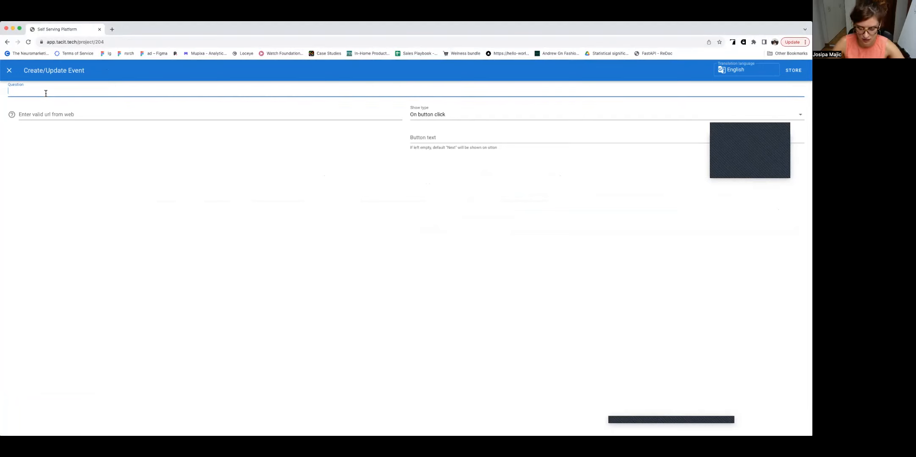
type("Please g")
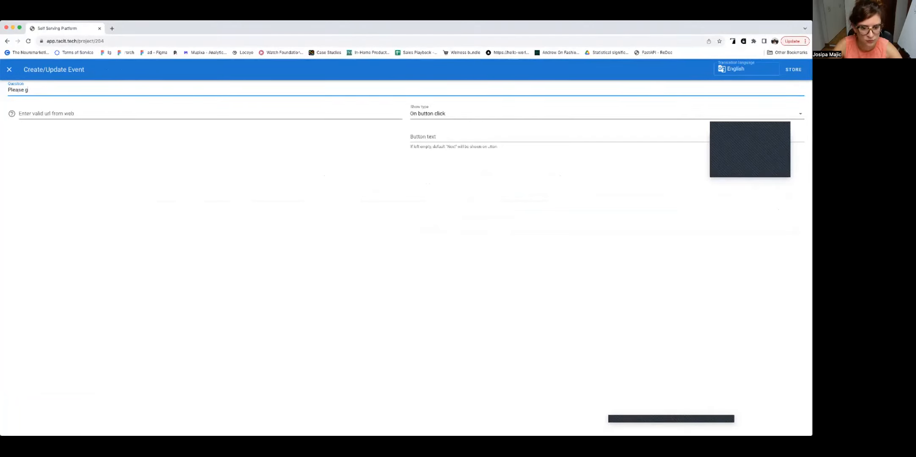
type("o to this ")
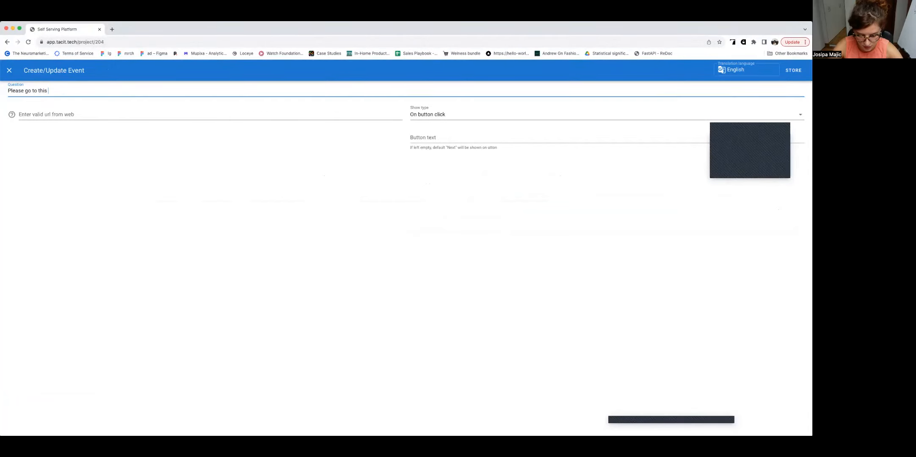
type("website t")
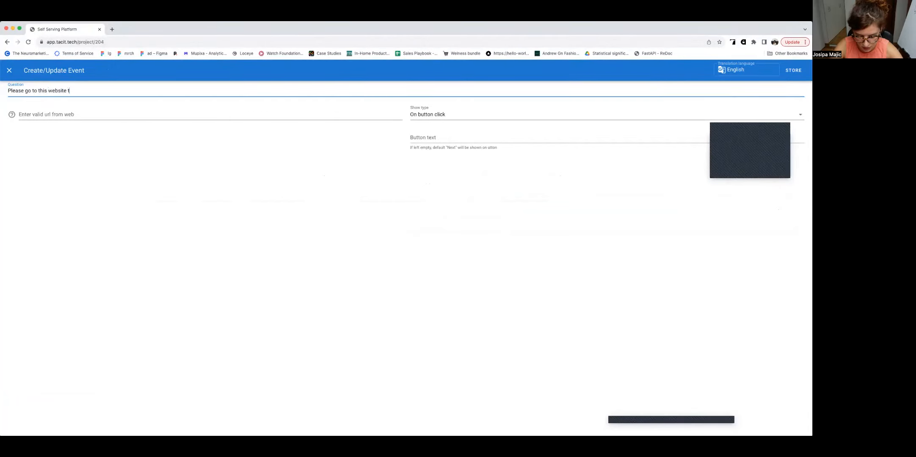
type("o evaluate ")
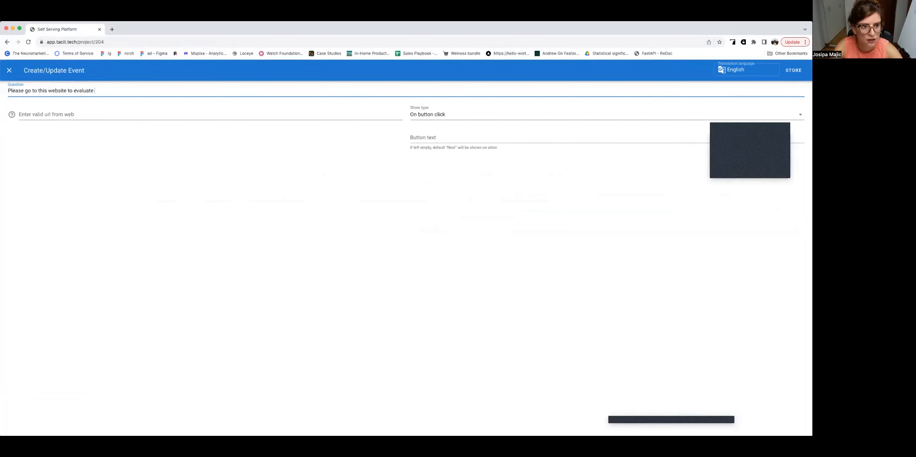
type("the flow")
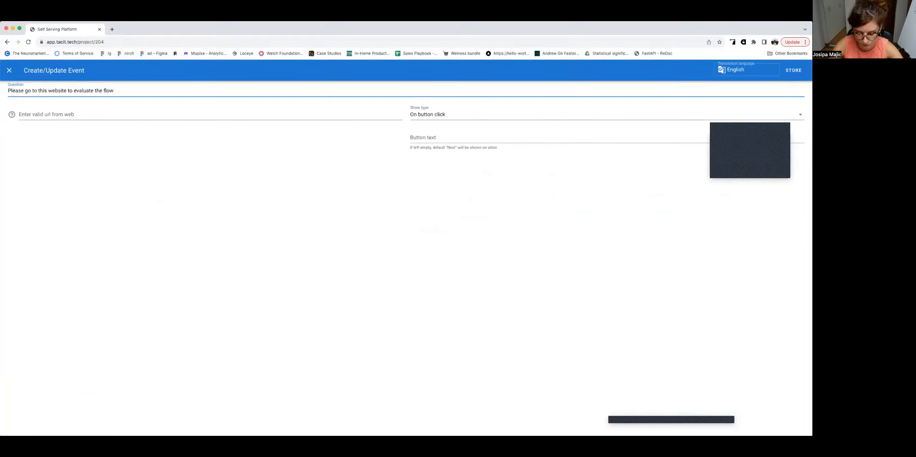
type(":")
left_click(33, 114)
type("zara.com")
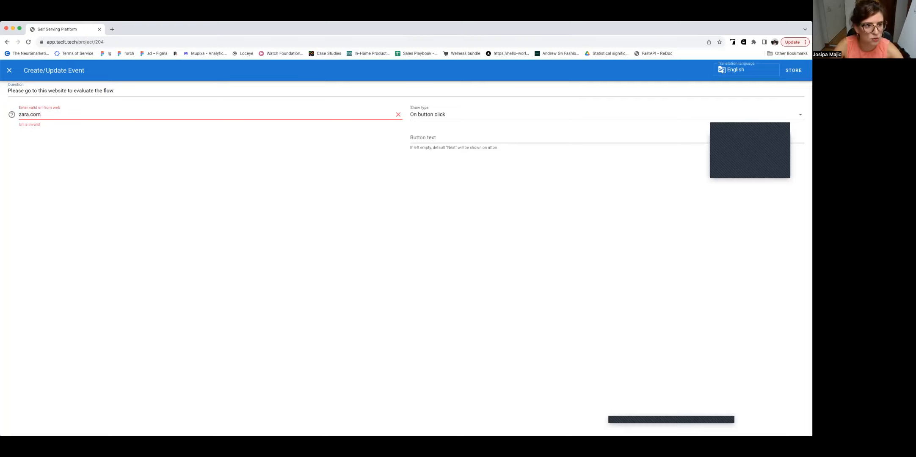
left_click(20, 115)
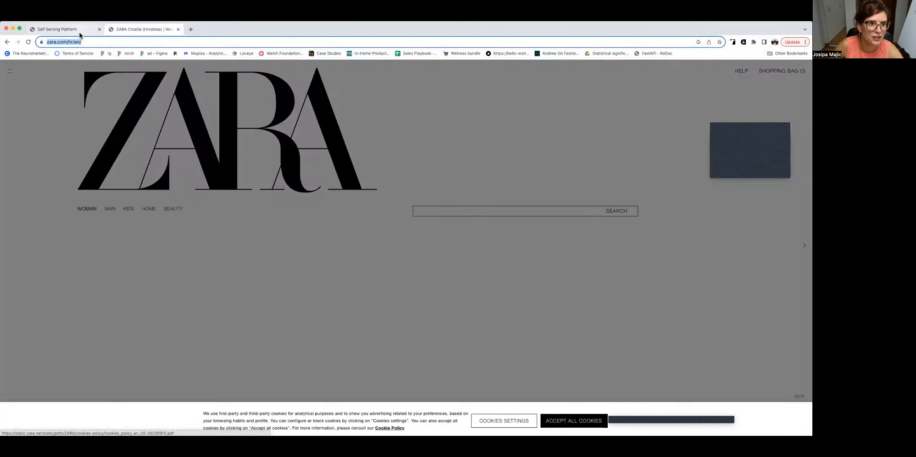
left_click(79, 33)
left_click_drag(73, 114, 11, 115)
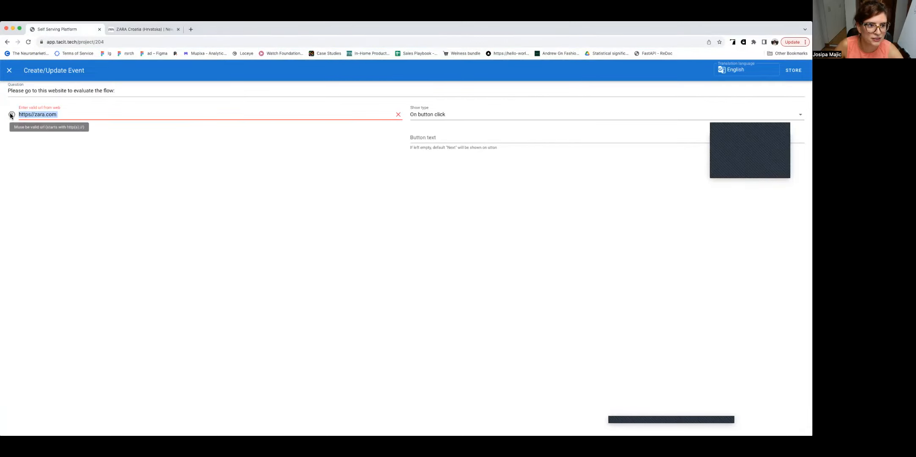
type("https://www.zara.com/hr/en/")
left_click(90, 152)
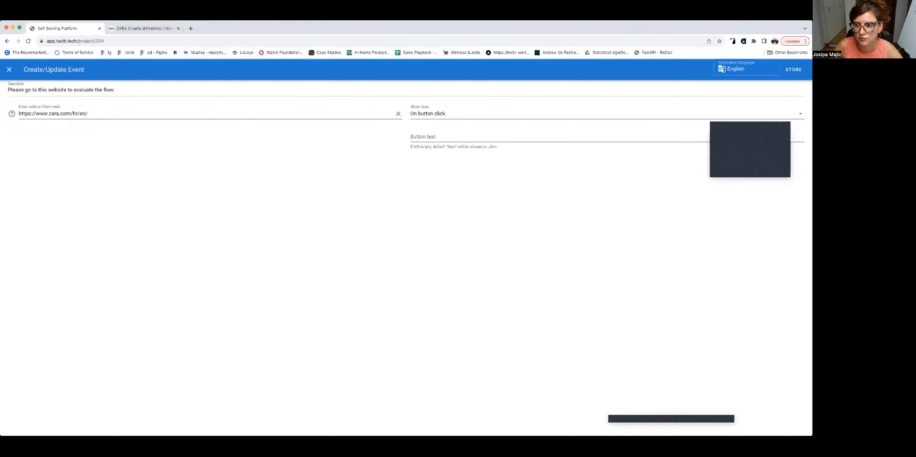
Step: Set the link event's button text to "Take me to Zara.com" and store the event
left_click(521, 135)
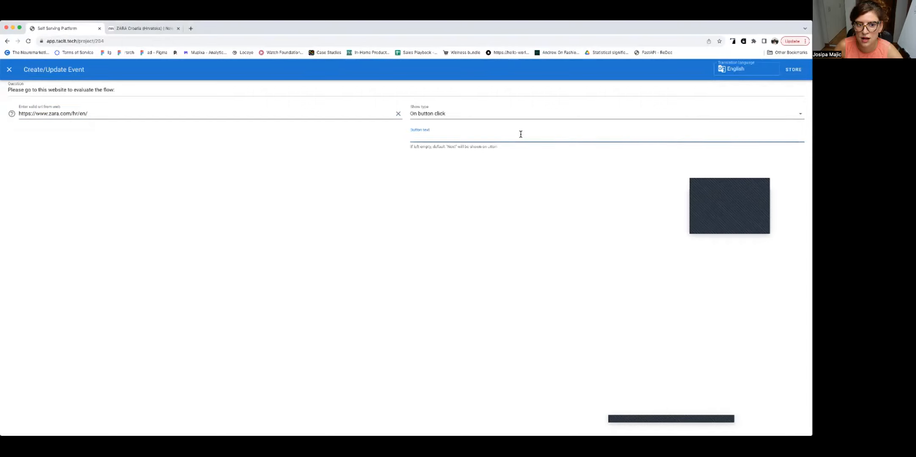
type("Take")
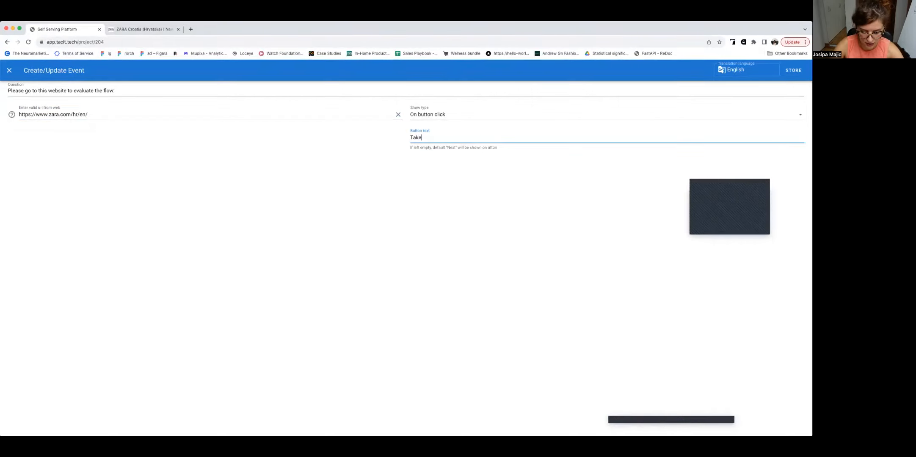
type(" me to ")
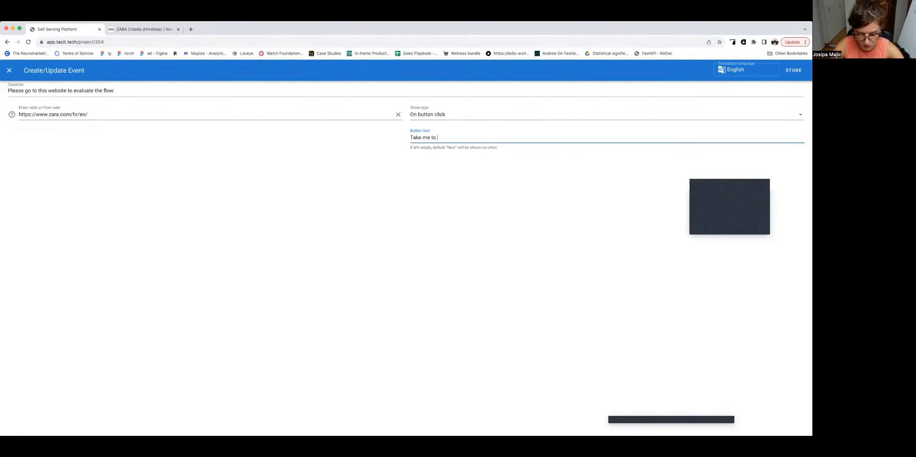
type("Zara.com")
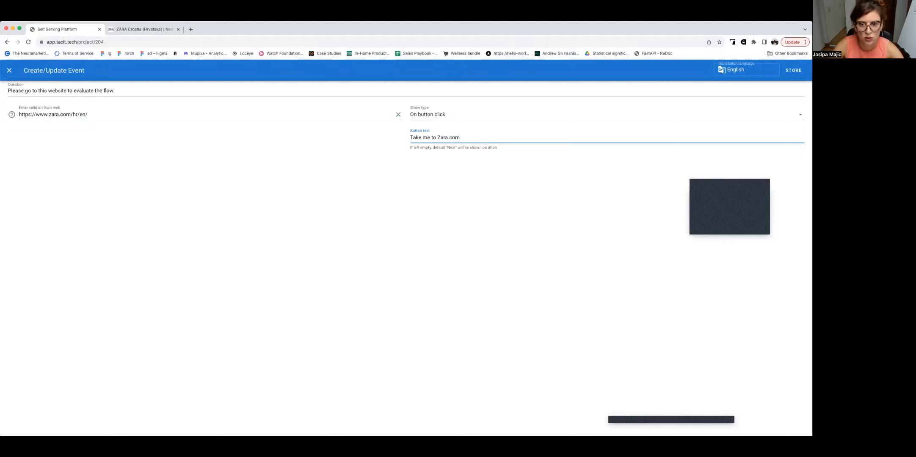
left_click(793, 70)
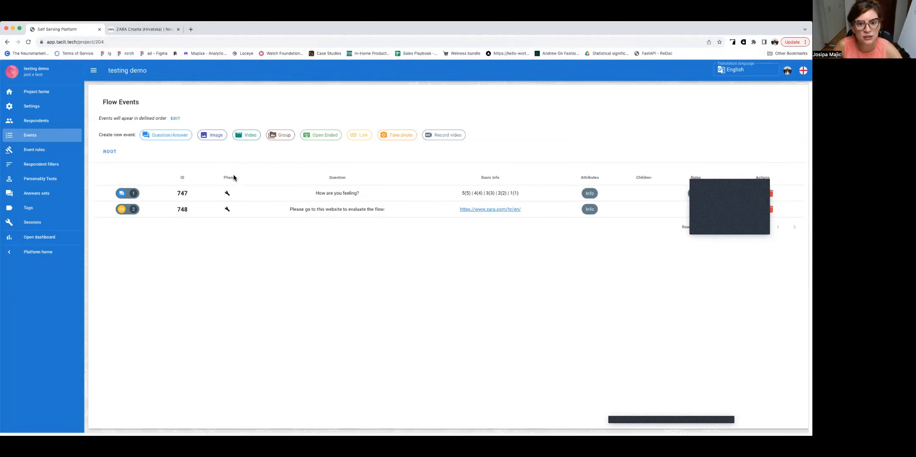
Step: Create and store an Open Ended event with required user input, asking "Please evaluate the website that you just visited."
left_click(319, 135)
left_click(81, 92)
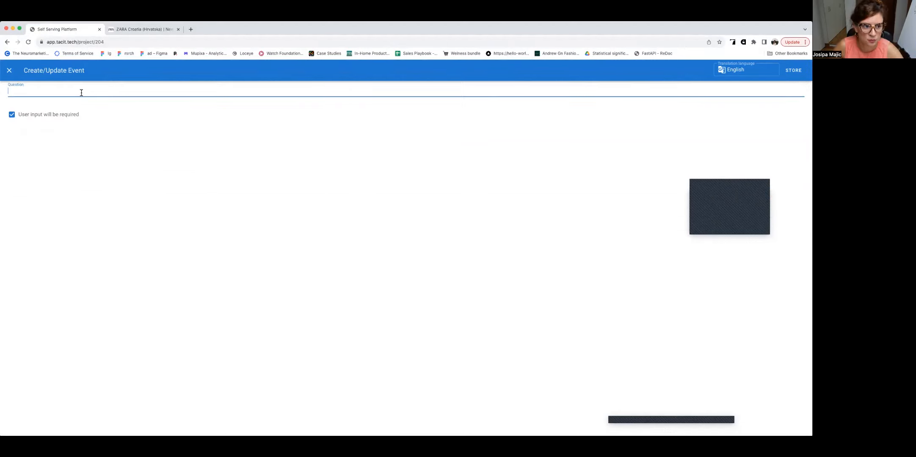
type("Pleas")
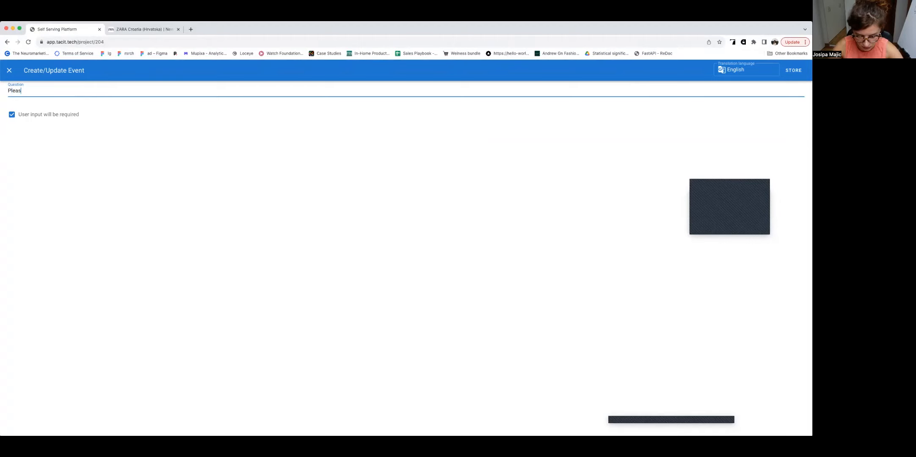
type("e evaluate t")
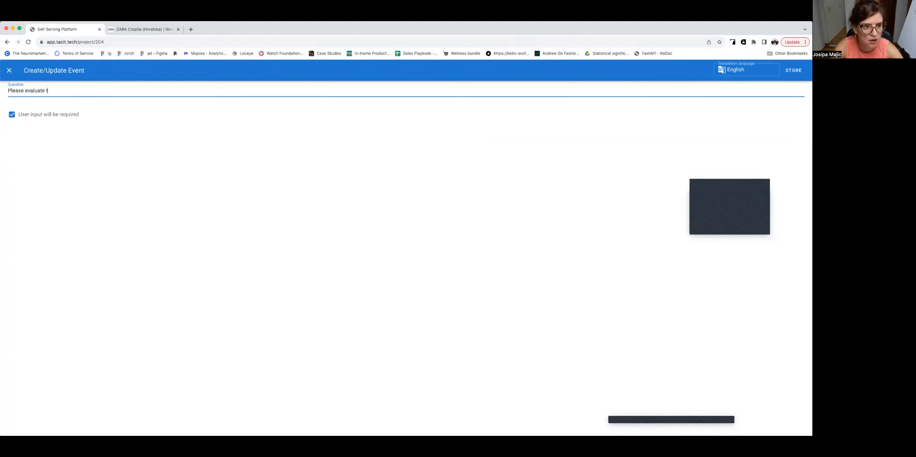
type("he website that you just v")
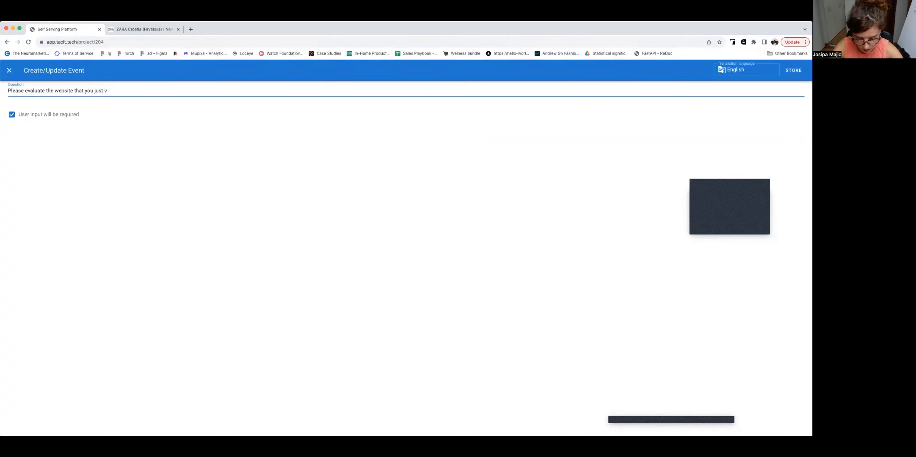
type("isited.")
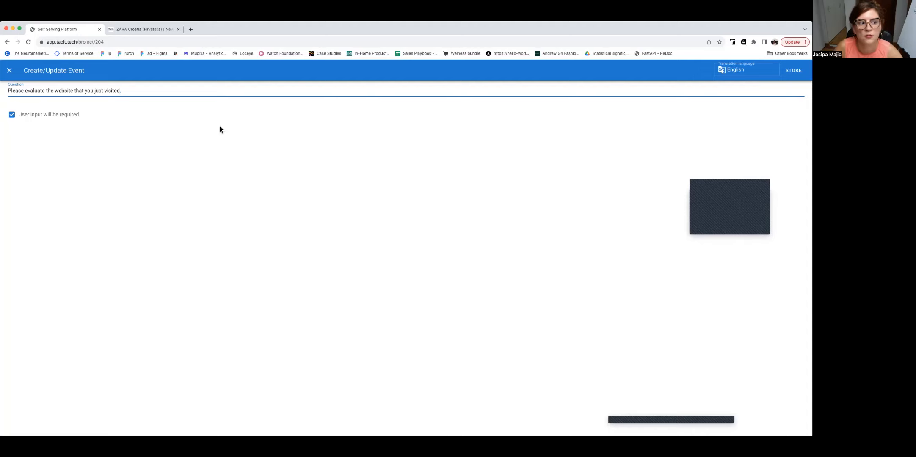
left_click(793, 71)
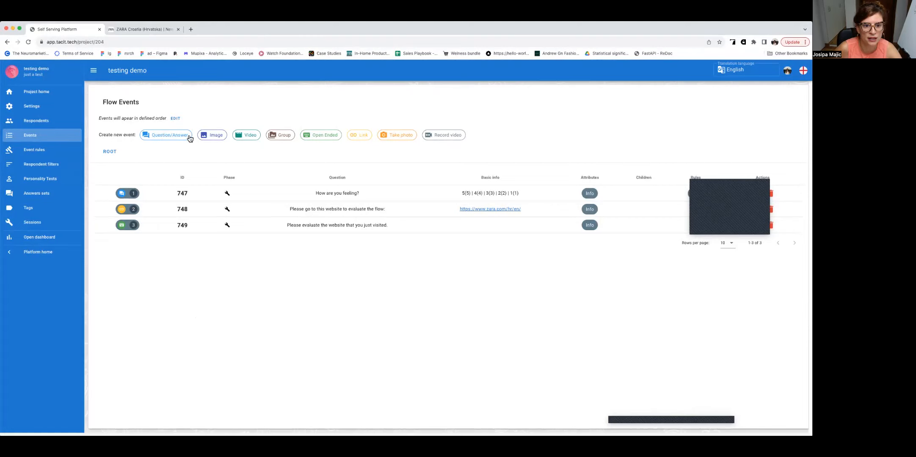
Step: Start another Link event and copy the address of the H&M website, found by searching the web for "h&m hrvatska"
left_click(366, 137)
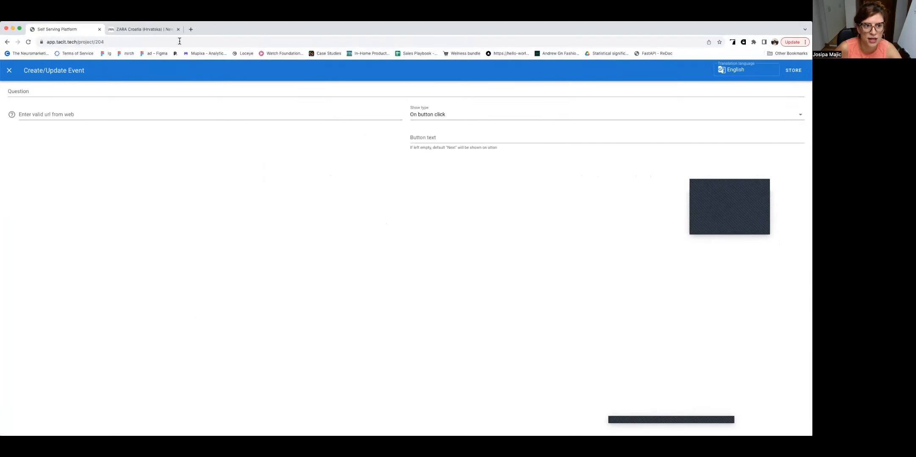
left_click(149, 29)
left_click(149, 43)
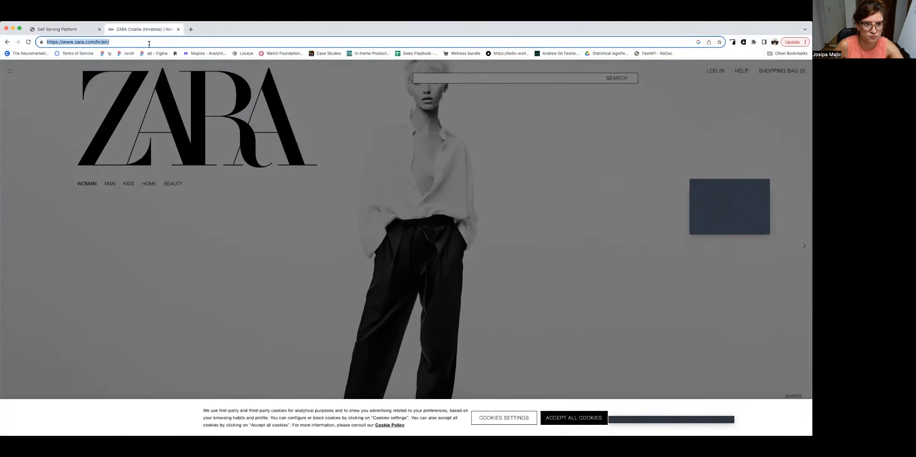
type("h&m hrvatska")
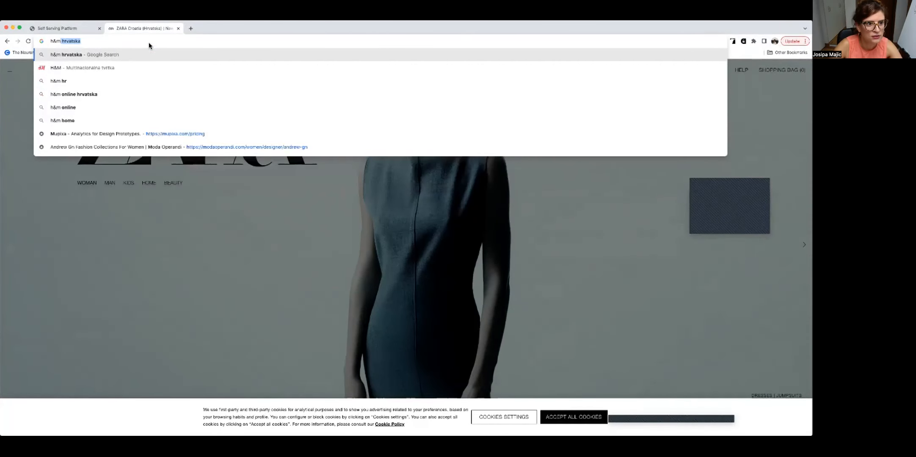
key("Return")
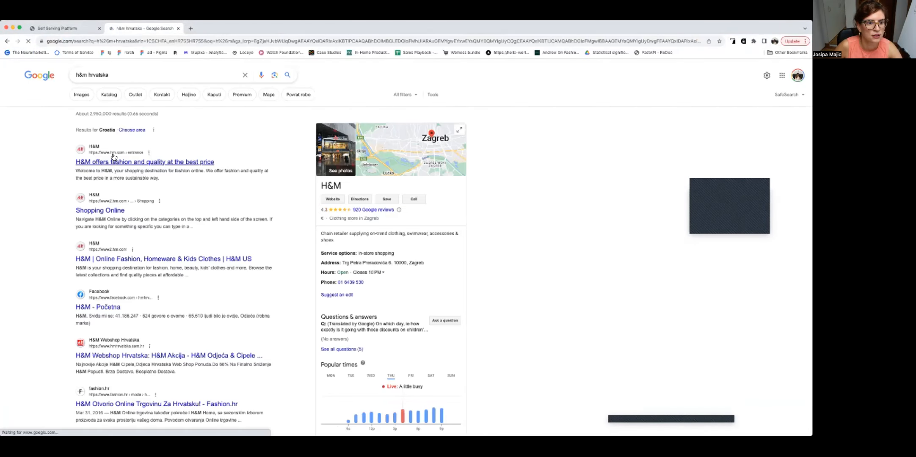
left_click(121, 162)
left_click(103, 41)
key("super+c")
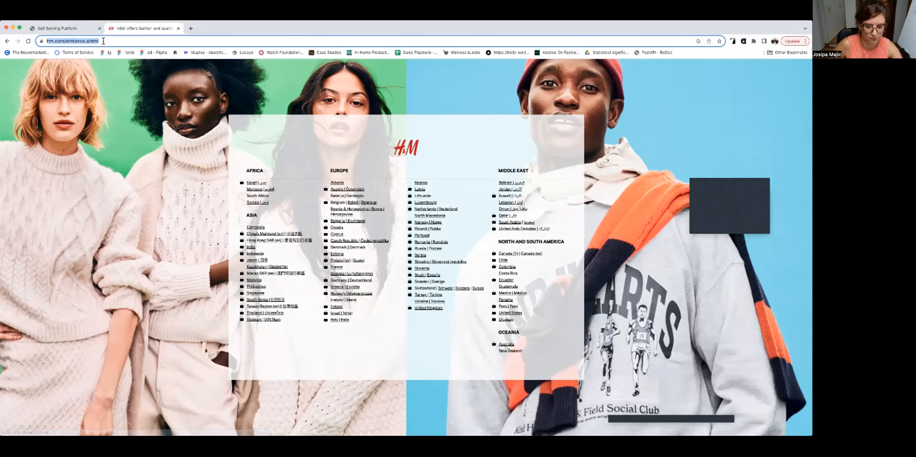
left_click(65, 28)
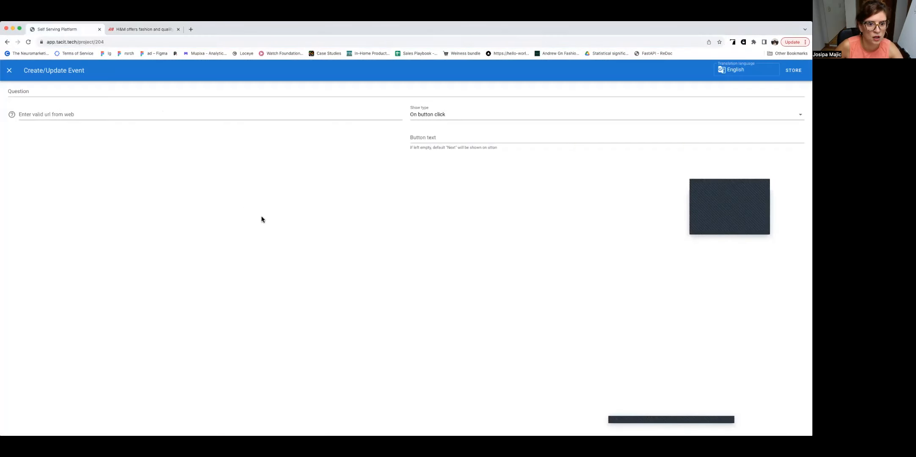
Step: Enter "Please go to this website and evaluate the flow" as the new link event's question
left_click(60, 90)
type("Please go to this")
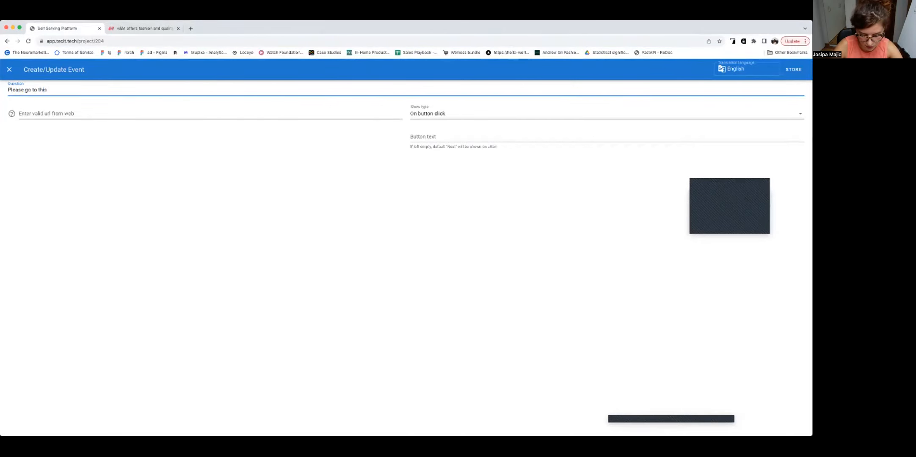
type(" website and eval")
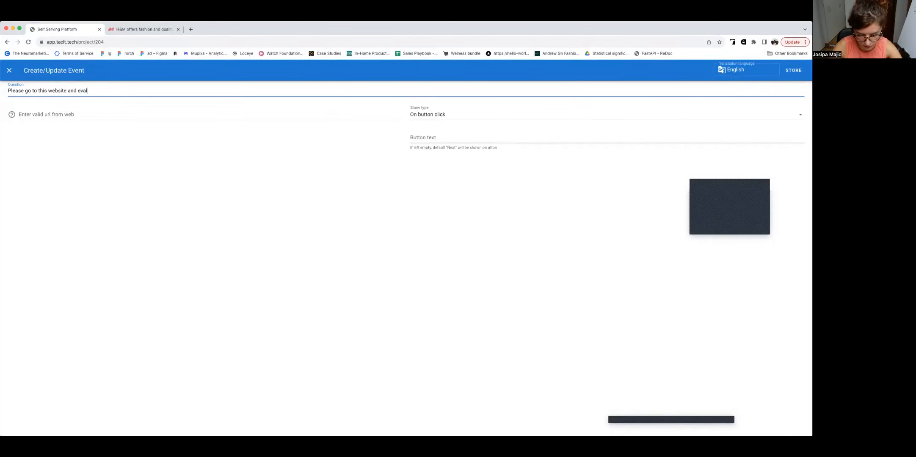
type("uate the flow")
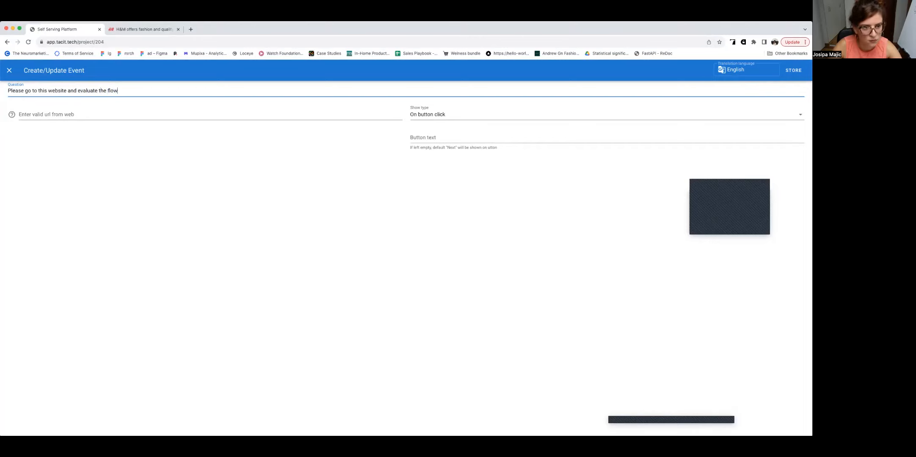
type(":")
Step: Finish the H&M link event with a colon after its question, the copied website address and the button text "Take me to H&M", and store it
left_click(54, 115)
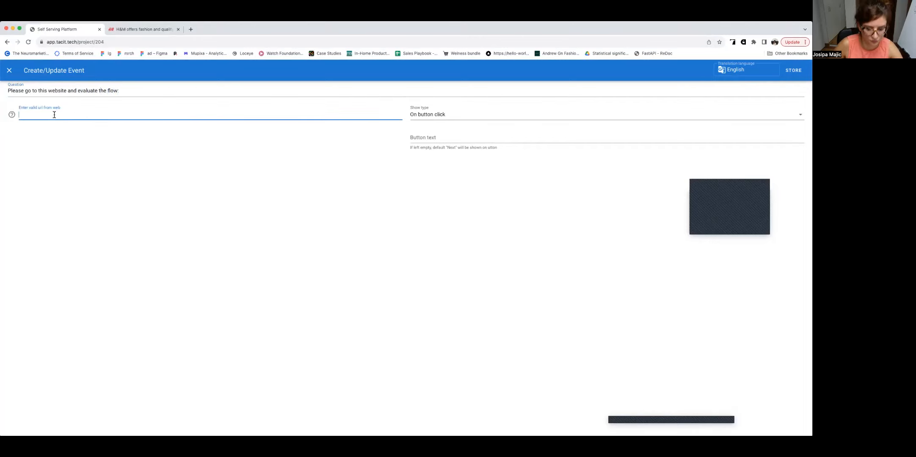
key("super+v")
left_click(434, 136)
type("Take me to H&M")
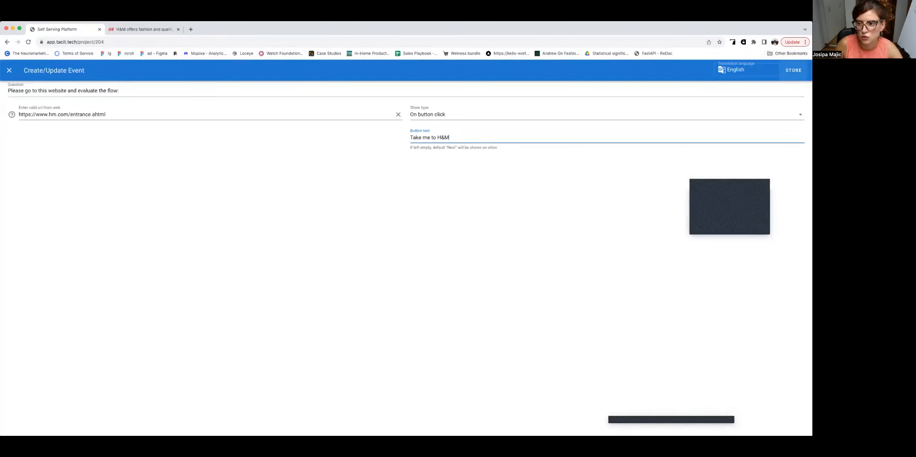
left_click(793, 70)
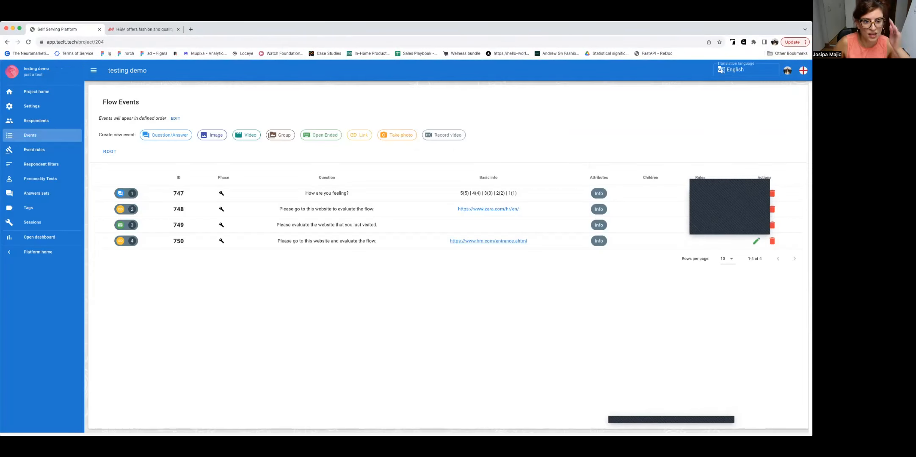
Step: Start a Question/Answer event with the question "Which of the two websites did you prefer?"
left_click(165, 134)
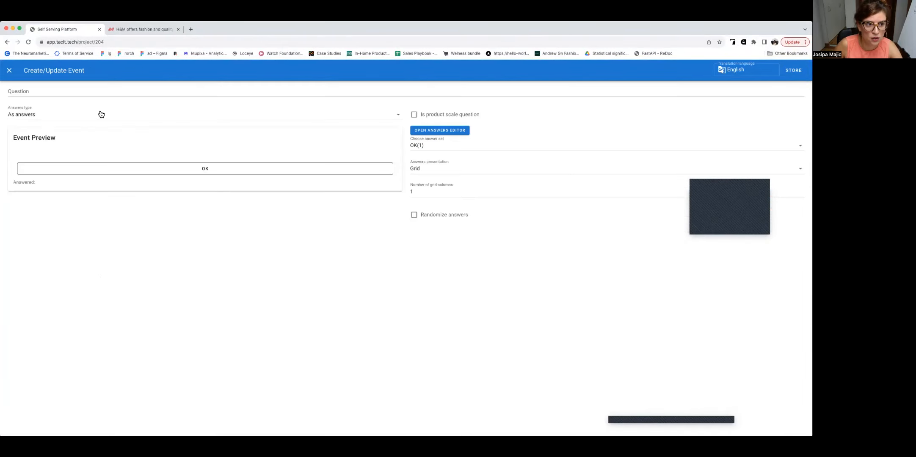
type("Which of the t")
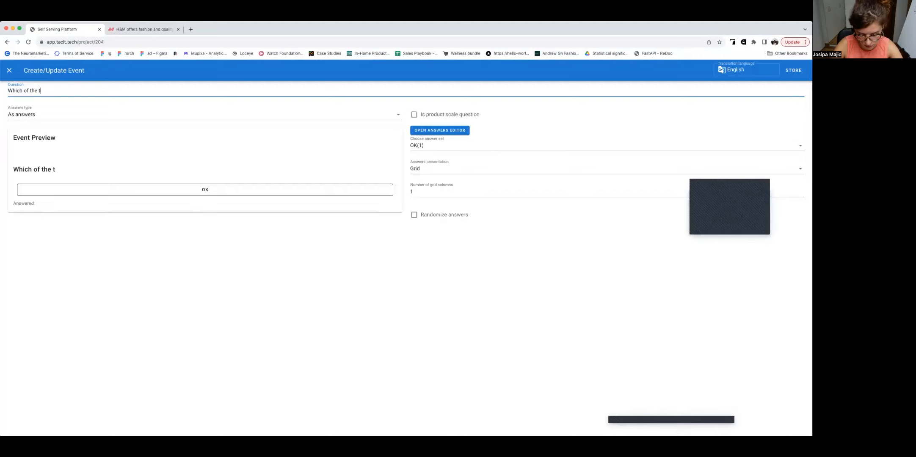
type("wo websites did you prefer?")
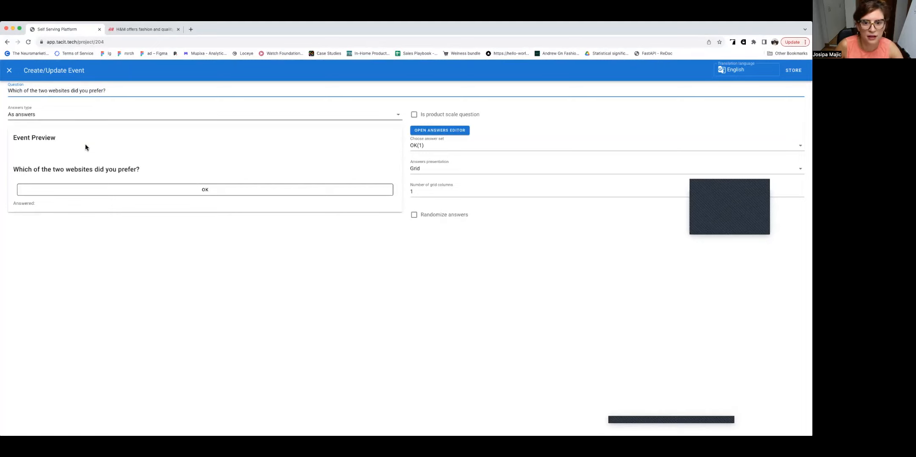
Step: Create a new answer set titled "Website" in the answers editor, with "Zara.com" as its first answer
left_click(452, 131)
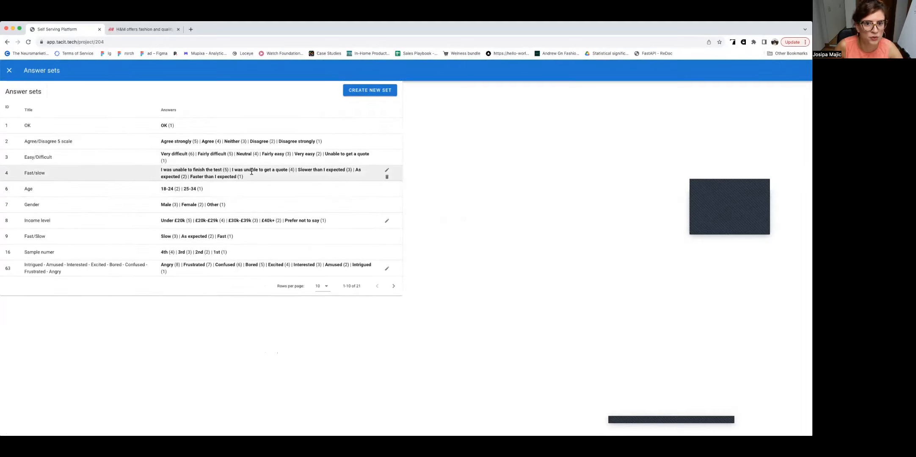
left_click(348, 89)
left_click(435, 120)
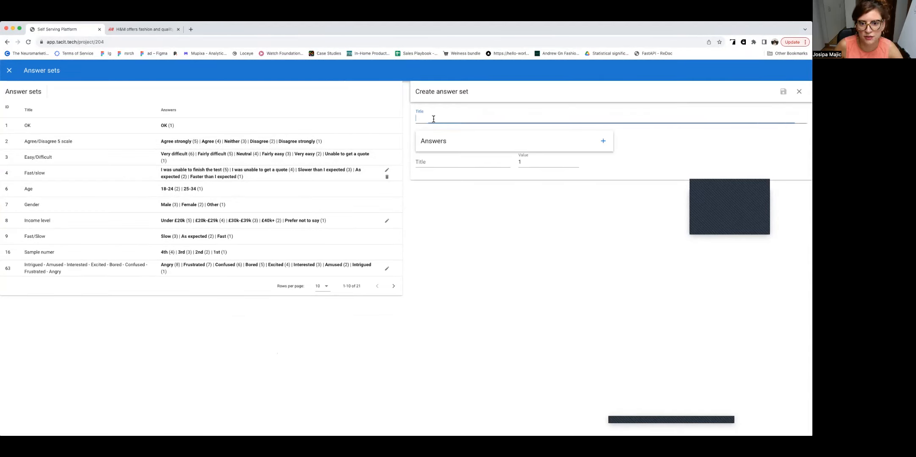
type("Website")
left_click(432, 164)
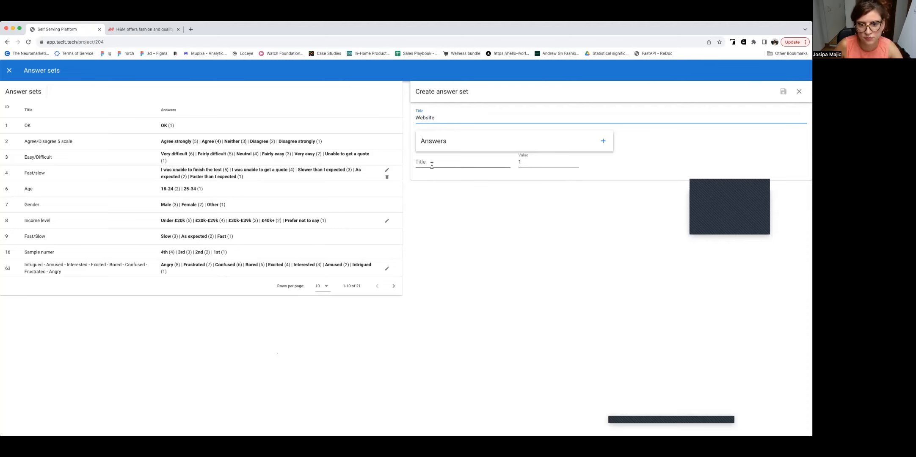
type("Za")
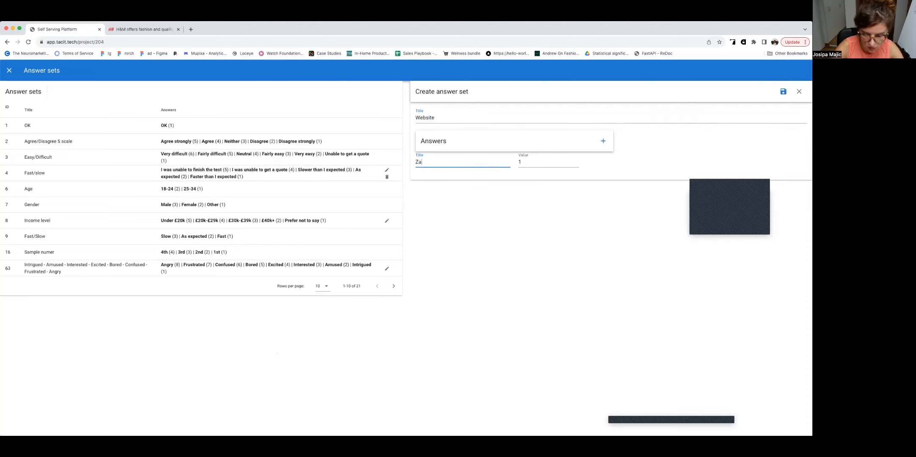
type("ra.com")
Step: Add "H&M.com" as the second answer, save the answer set and return to the event
left_click(604, 143)
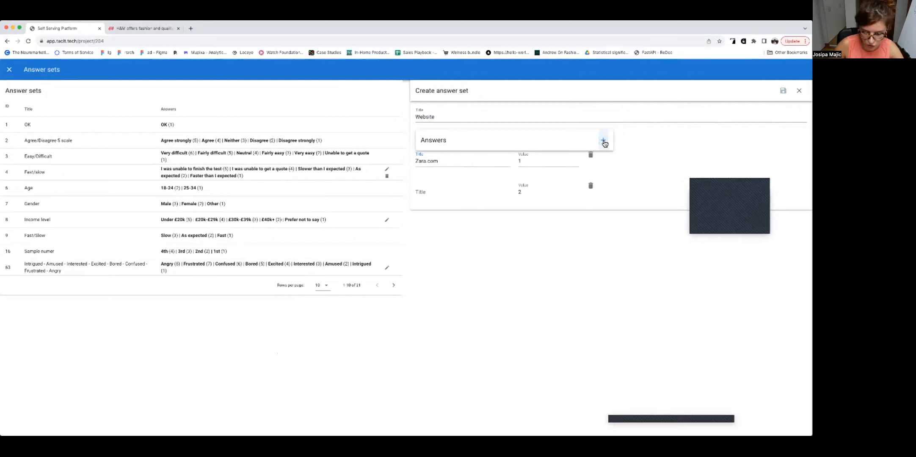
left_click(439, 194)
type("H&M.com")
left_click(783, 91)
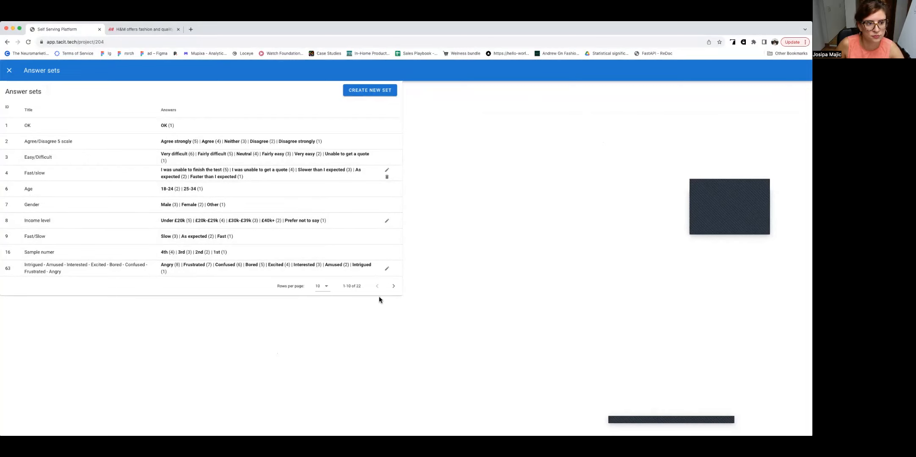
left_click(10, 72)
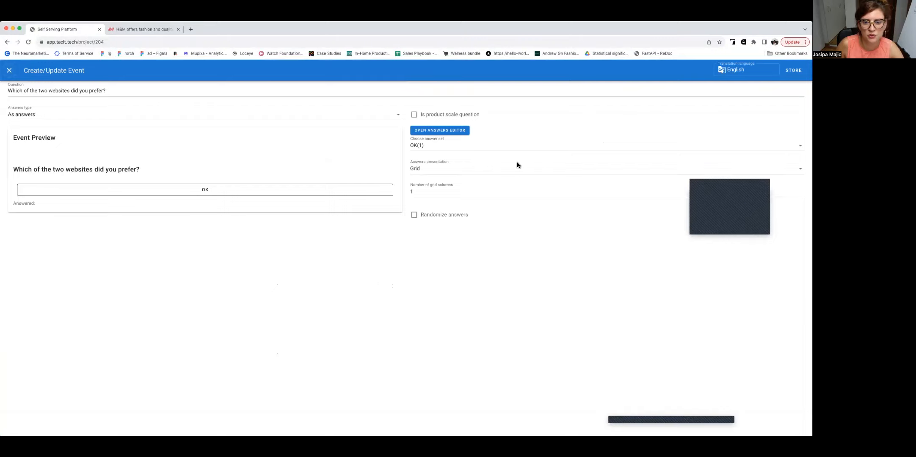
Step: Assign the H&M.com and Zara.com answer set to the website preference question and store the event
left_click(437, 147)
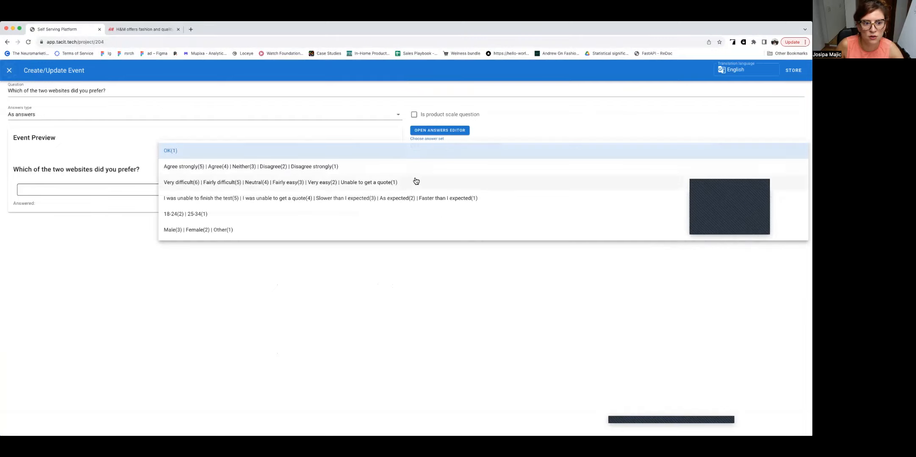
scroll(416, 181, "down", 3)
scroll(416, 181, "down", 5)
left_click(331, 229)
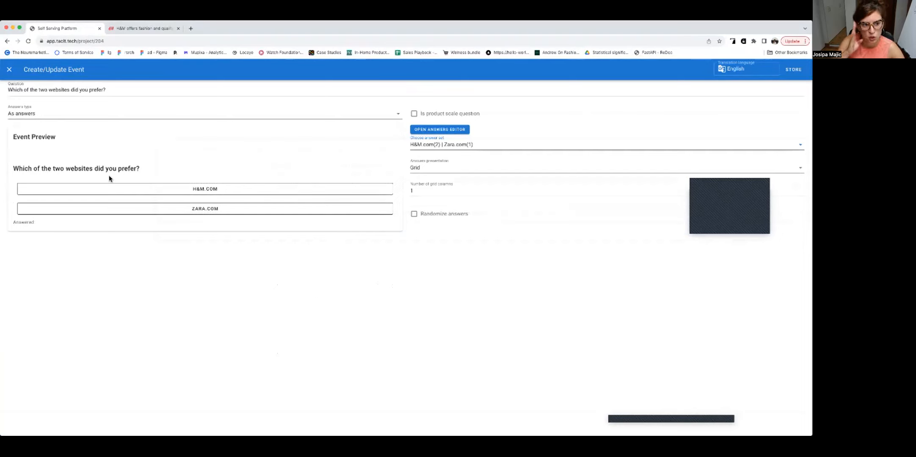
left_click(792, 70)
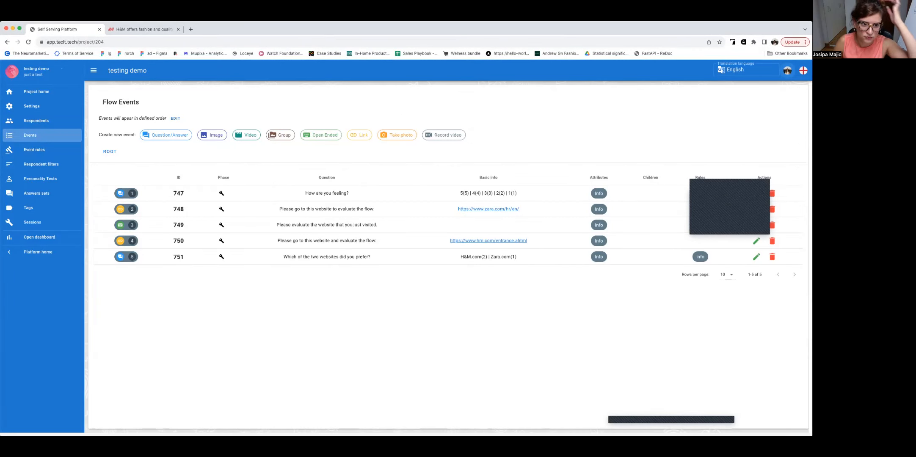
Step: Create and store an Open Ended event with required user input, asking "Why did you prefer that website?"
left_click(333, 137)
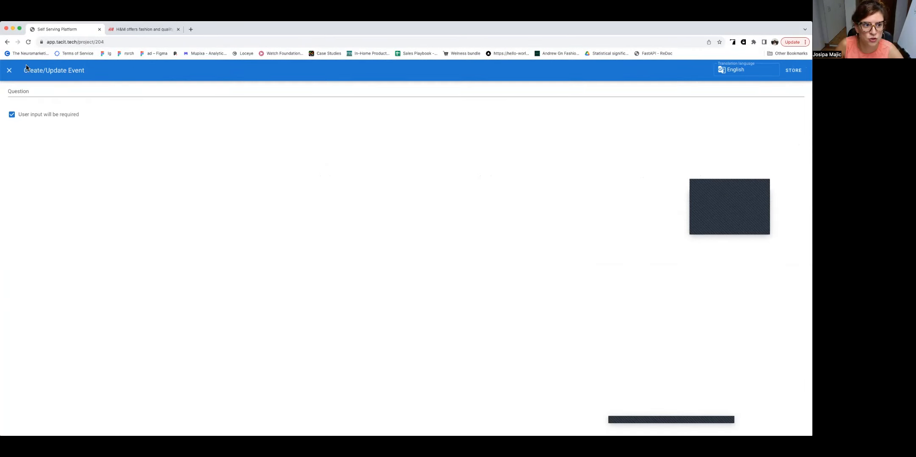
type("Wh")
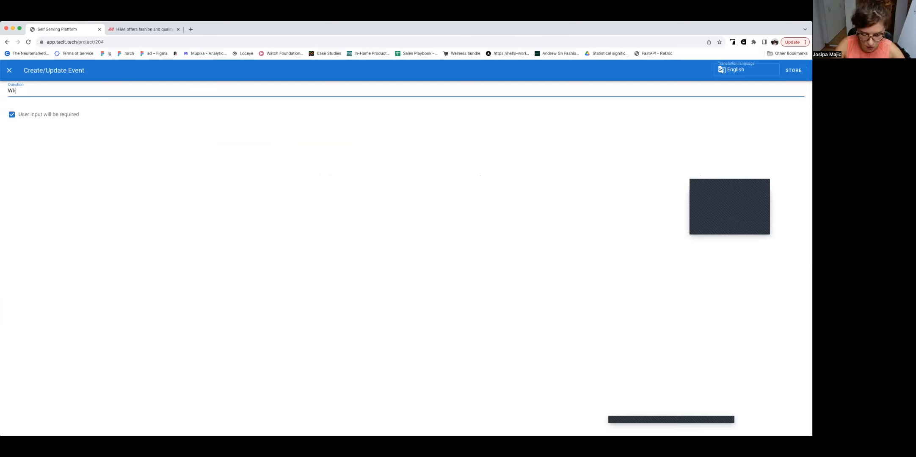
type("y did you pre")
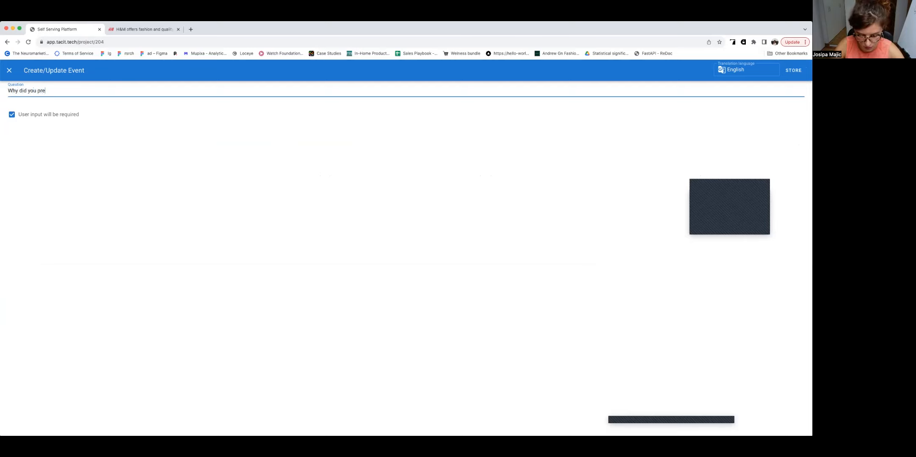
type("fer that website/")
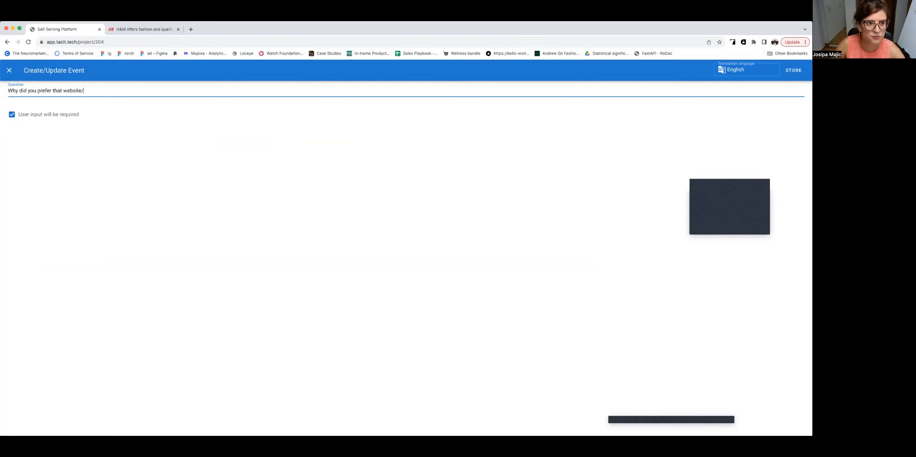
key("BackSpace")
type("?")
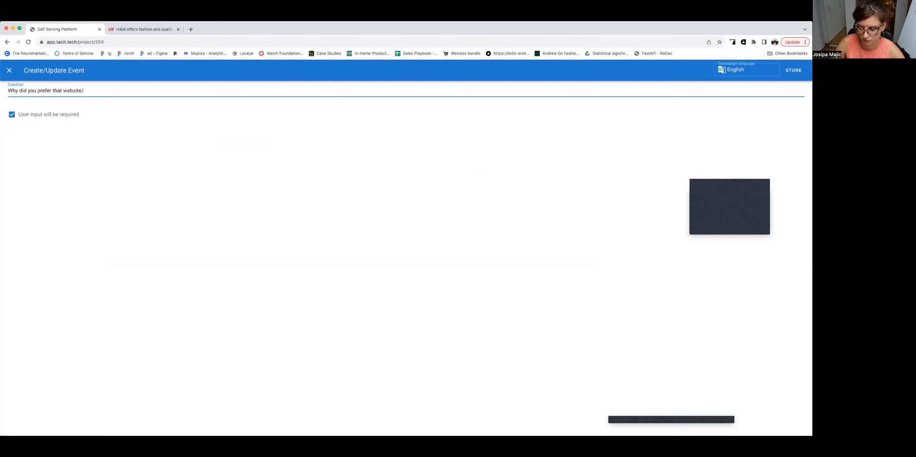
left_click(793, 70)
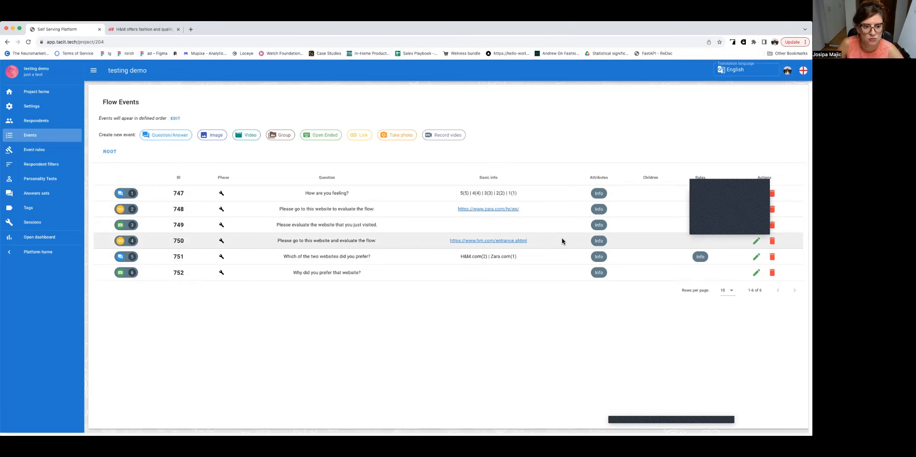
Step: Reorder the flow events so the H&M link comes second, directly before the Zara link event
left_click_drag(562, 240, 562, 224)
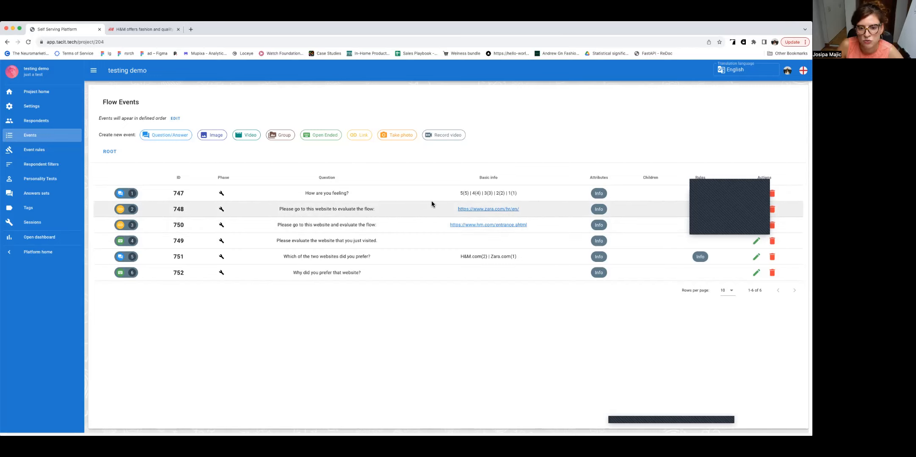
left_click_drag(430, 211, 430, 209)
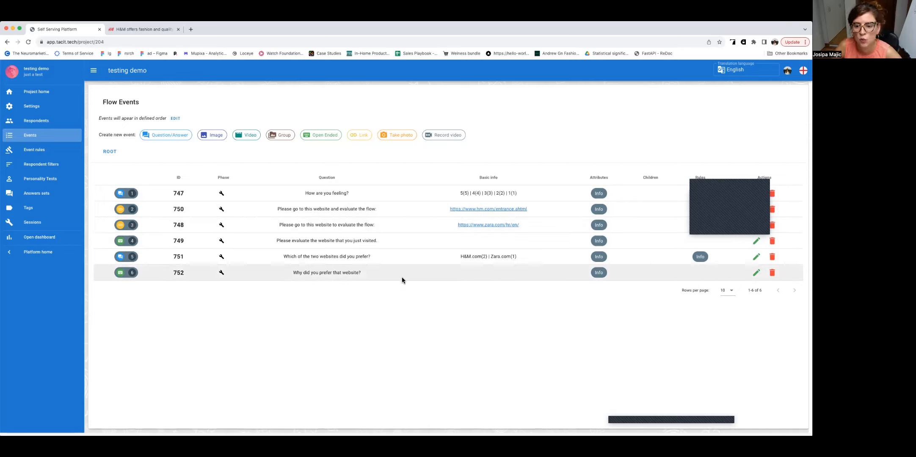
left_click_drag(401, 277, 403, 249)
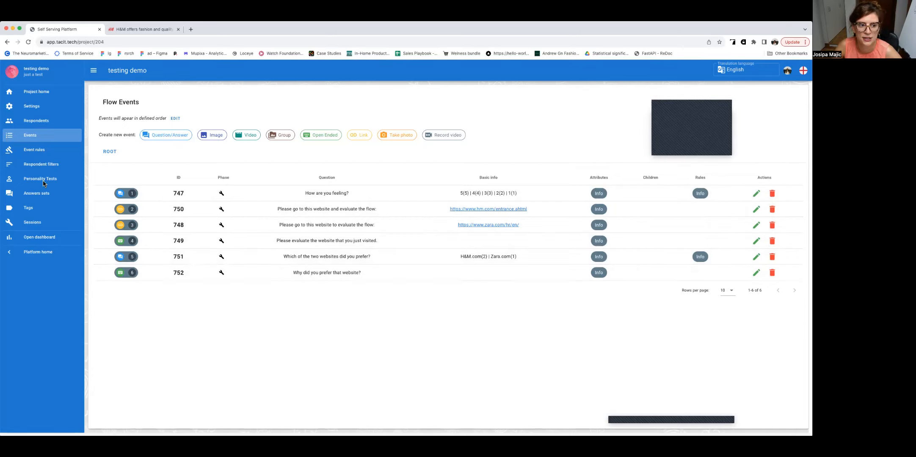
Step: Review the project's event rules, from Implicit Vs. Explicit and JAR events to Terminate session, Redirects and Correct answers
left_click(50, 153)
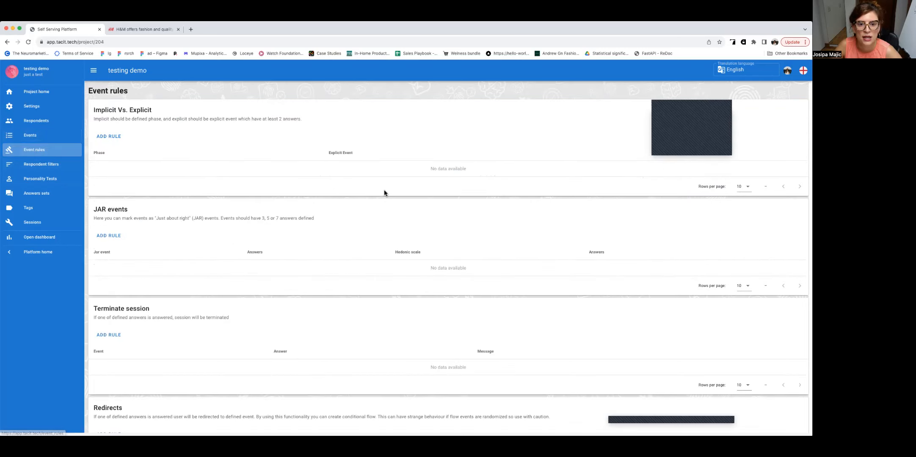
scroll(384, 193, "down", 2)
scroll(386, 194, "down", 5)
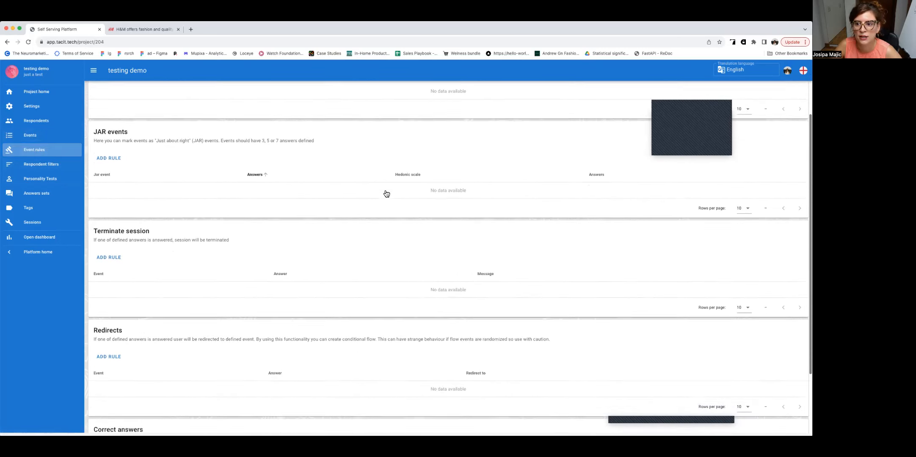
scroll(386, 193, "up", 7)
scroll(385, 193, "down", 1)
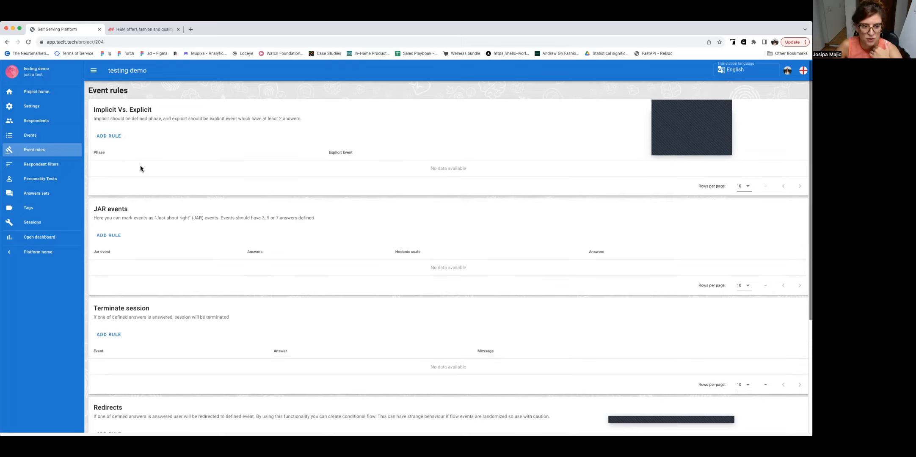
scroll(141, 168, "down", 5)
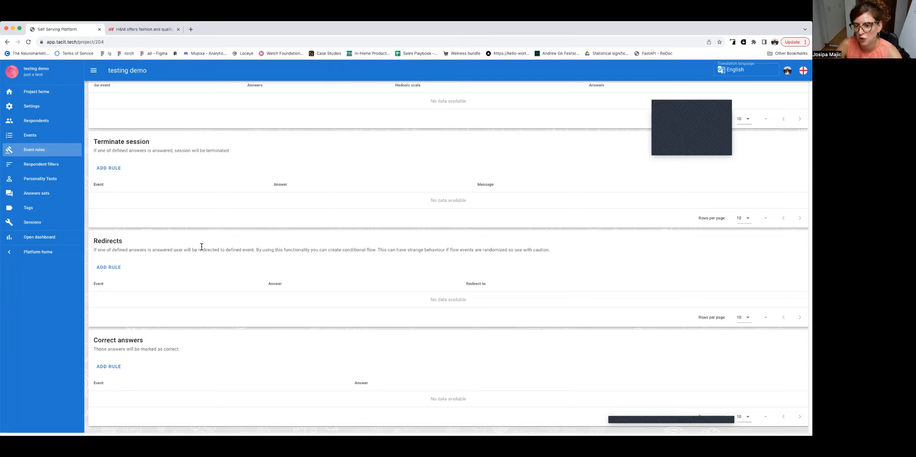
scroll(201, 247, "down", 1)
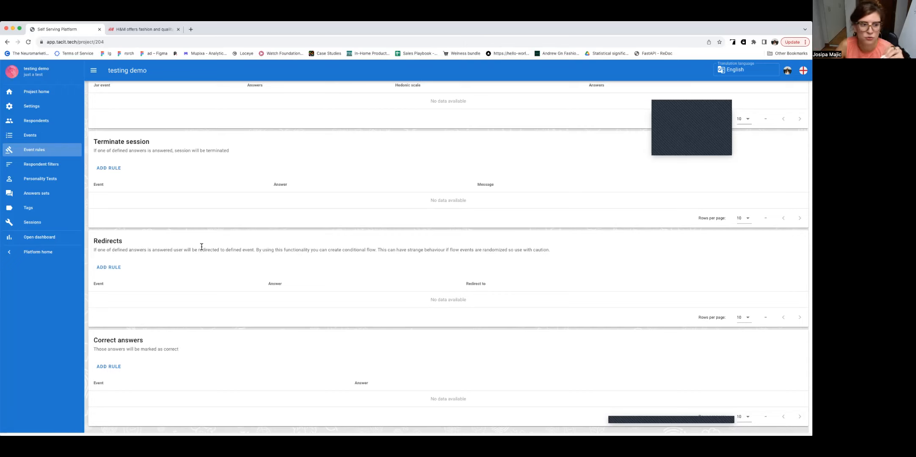
Step: Look through the respondent filters with their creation form, the available personality tests and the answer sets
left_click(45, 165)
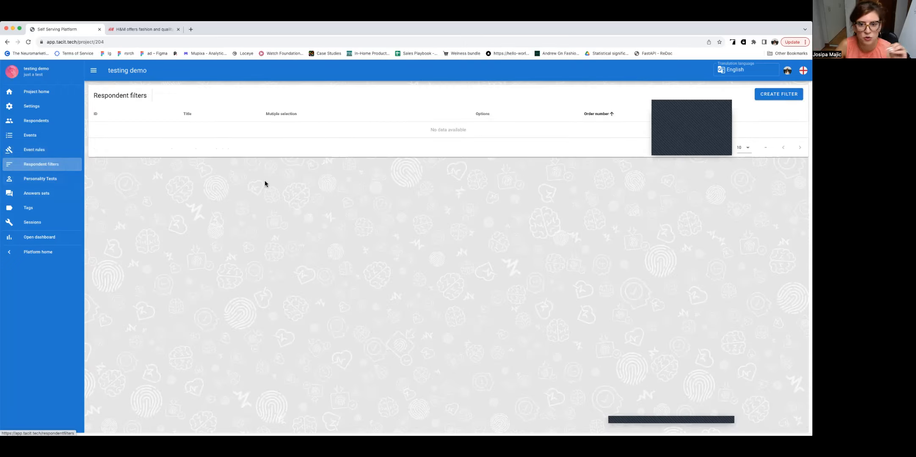
left_click(779, 94)
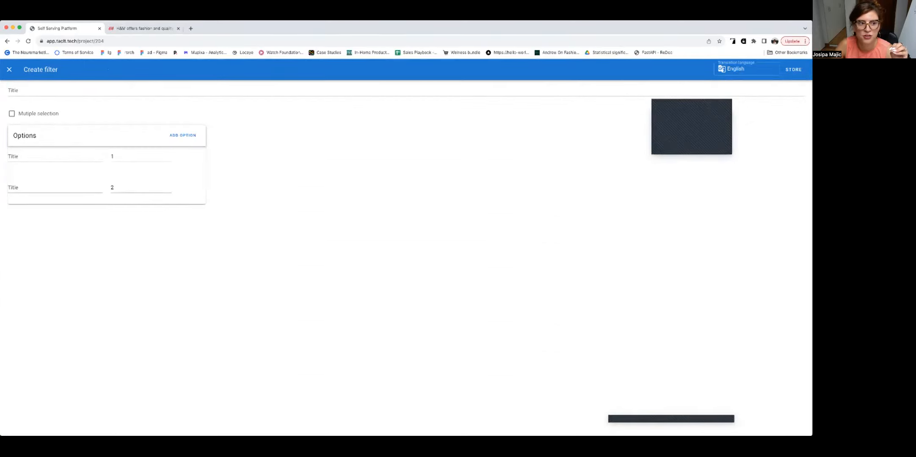
left_click(10, 69)
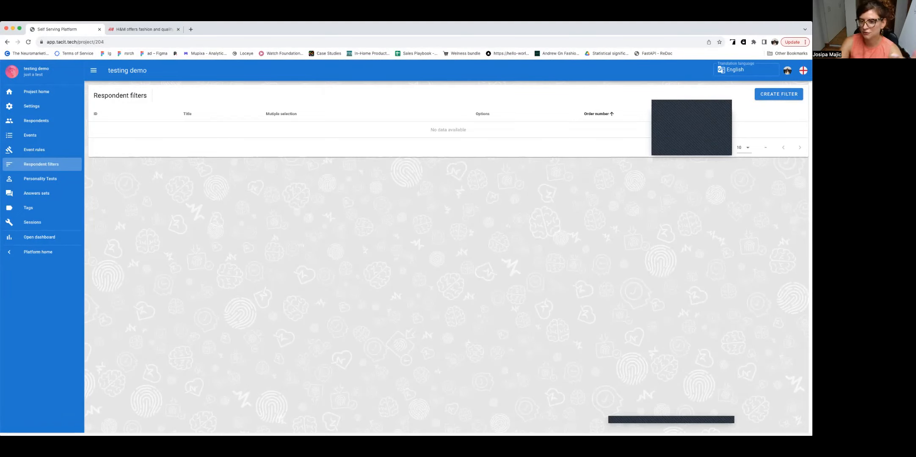
left_click(40, 179)
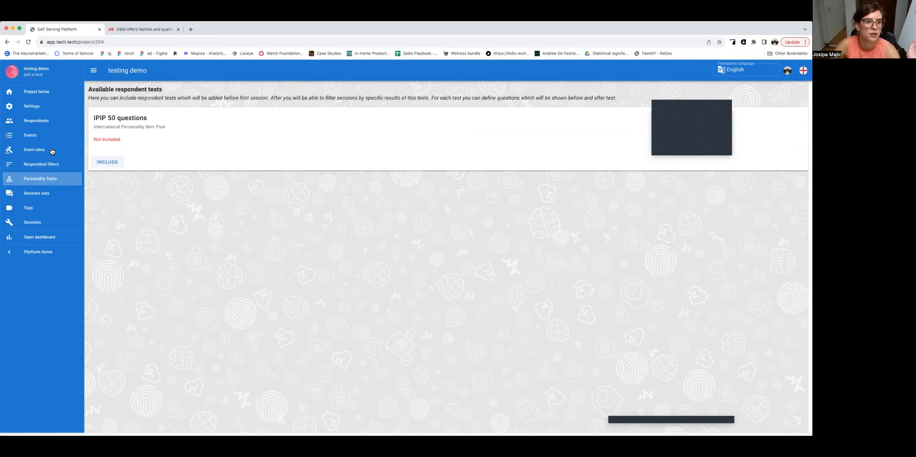
left_click(36, 193)
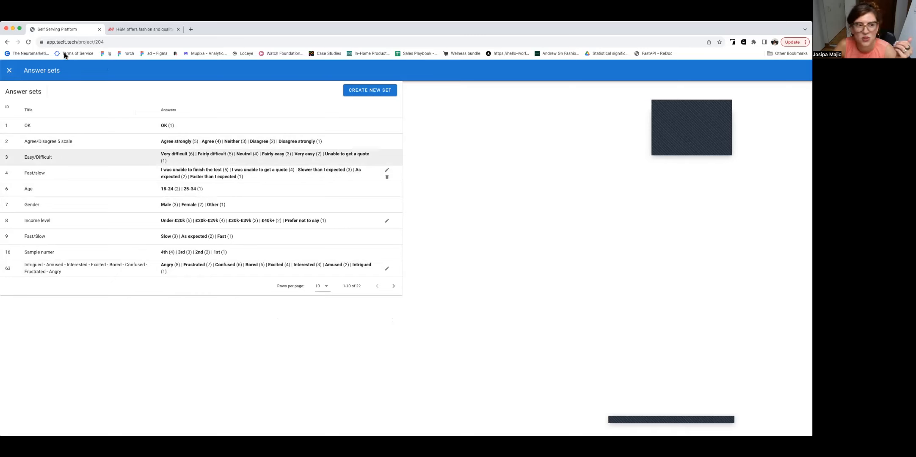
Step: Look through the project's tags and its list of recorded sessions
left_click(11, 72)
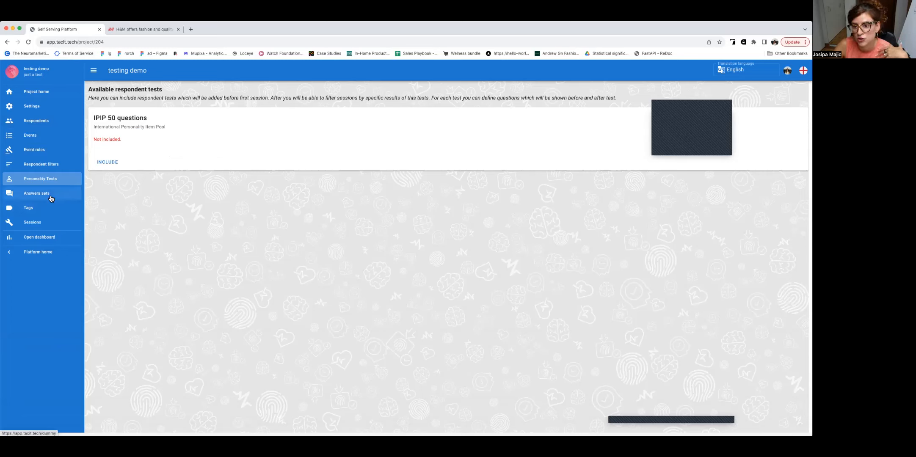
left_click(46, 211)
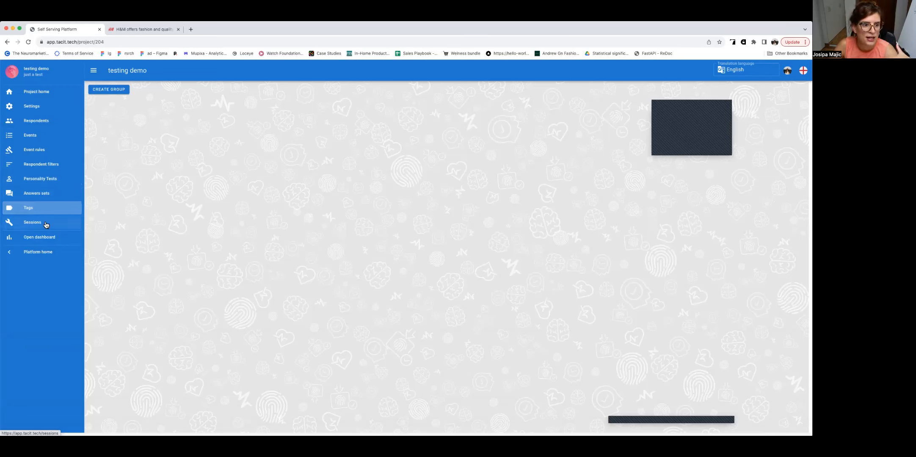
left_click(46, 224)
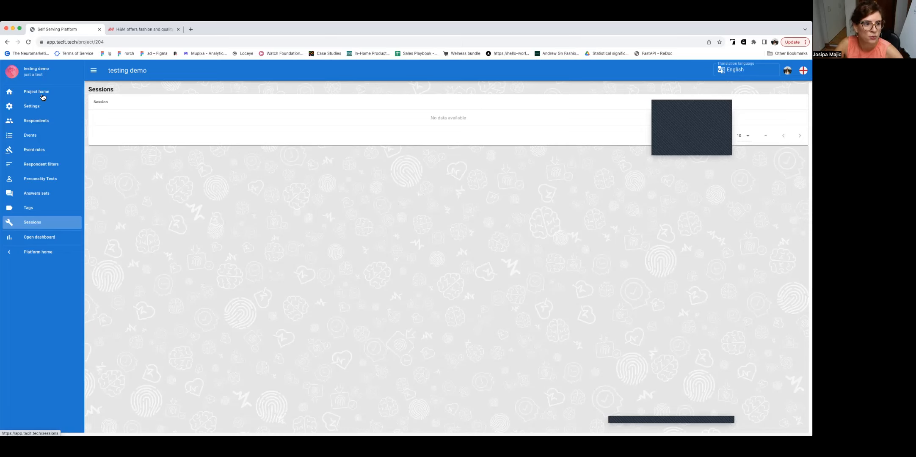
Step: Copy the project's test mode respondent code and enter it to open a web session in test mode
left_click(45, 121)
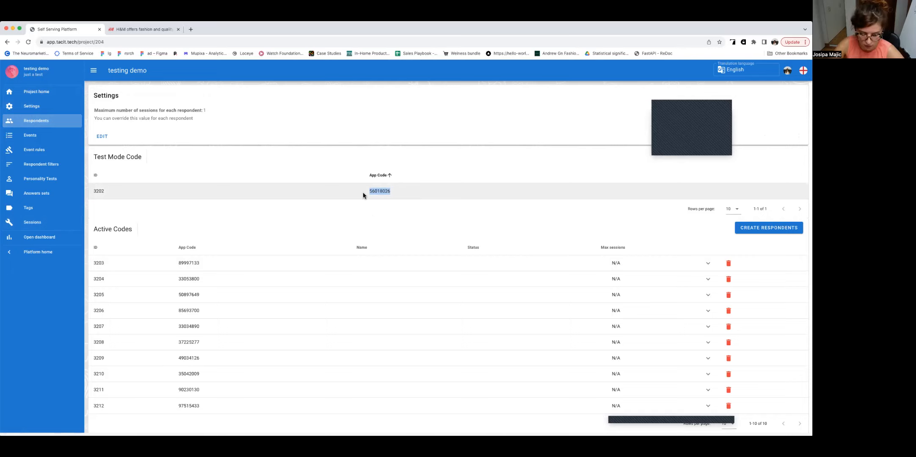
left_click(60, 251)
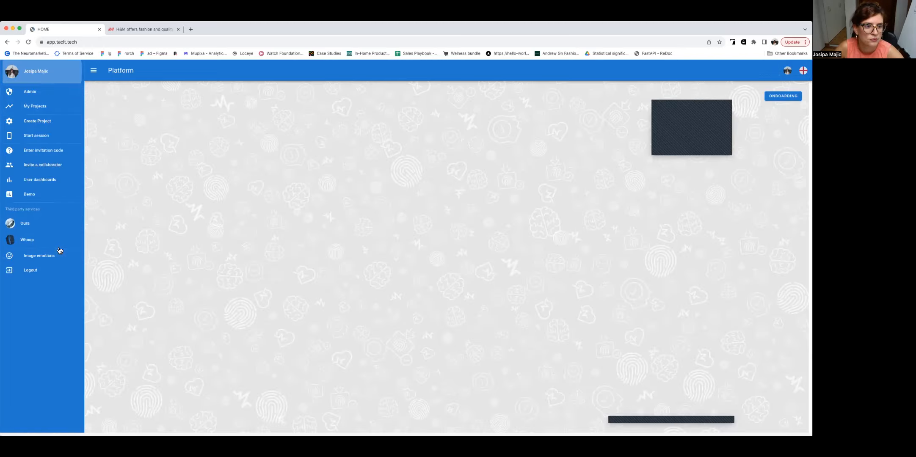
left_click(44, 135)
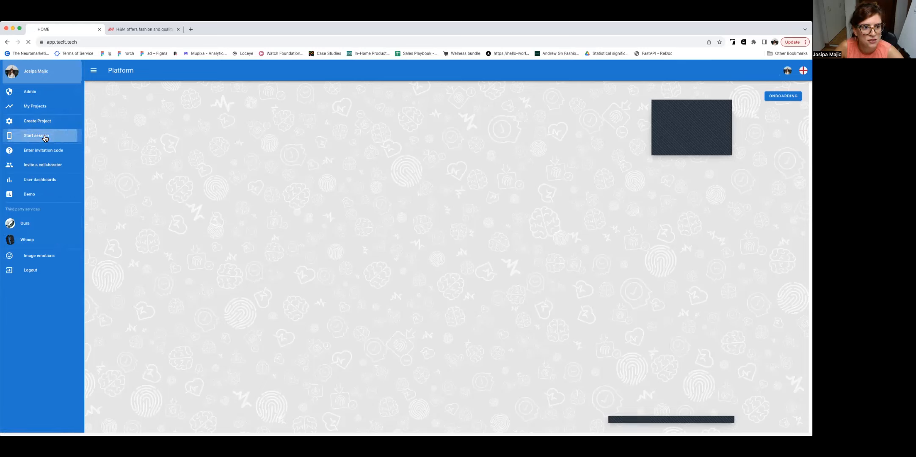
left_click(377, 124)
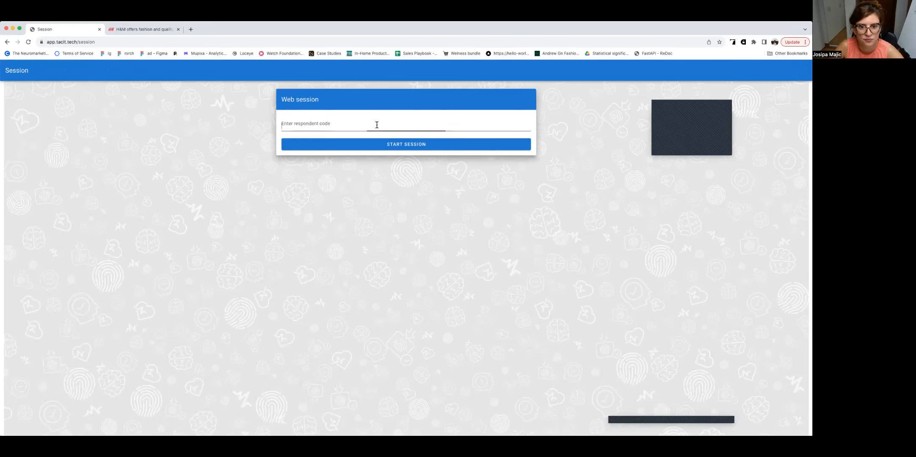
type("56018026")
left_click(383, 147)
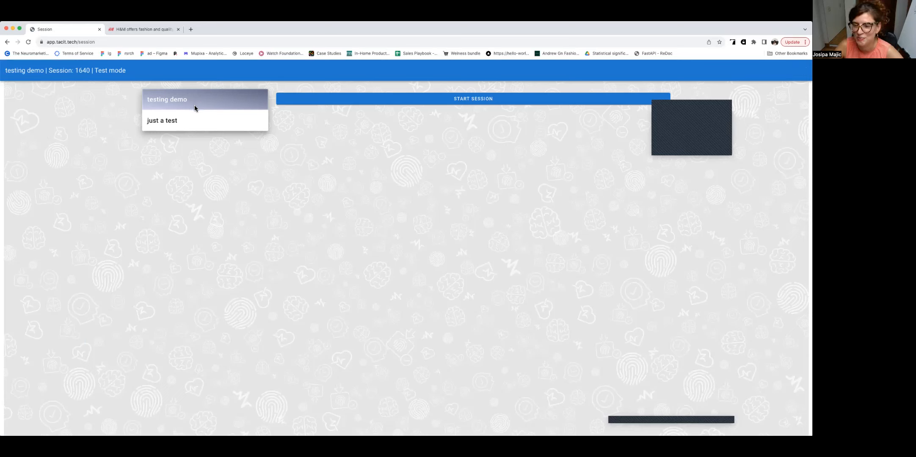
Step: Begin the test session and submit the rating 4 for "How are you feeling?"
left_click(380, 102)
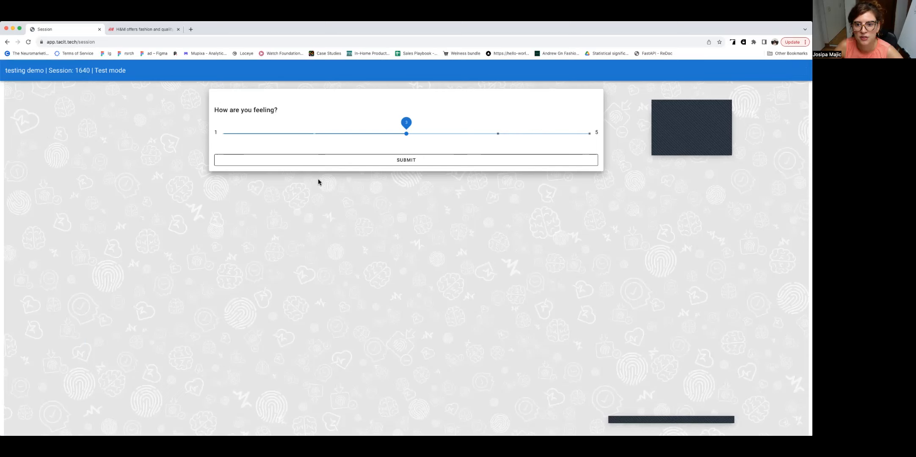
left_click(499, 133)
left_click(497, 158)
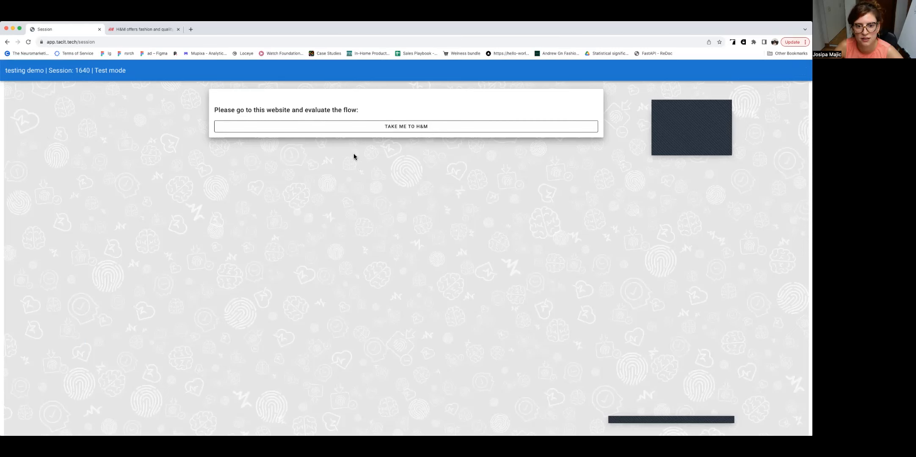
Step: Visit the H&M website from the session, close the H&M pages and proceed to the next event
left_click(337, 128)
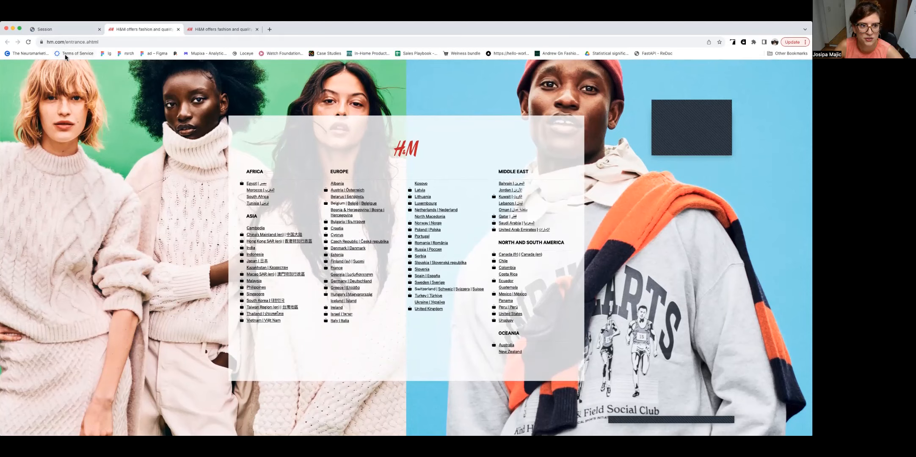
left_click(177, 29)
left_click(177, 29)
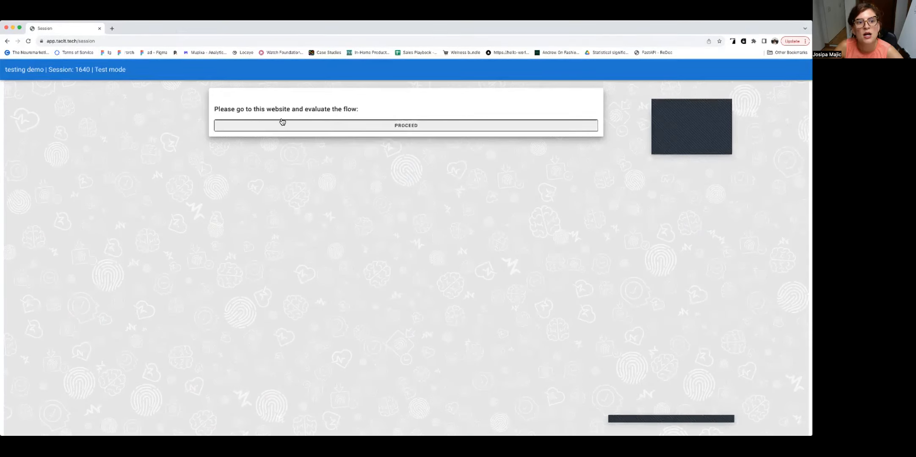
left_click(307, 127)
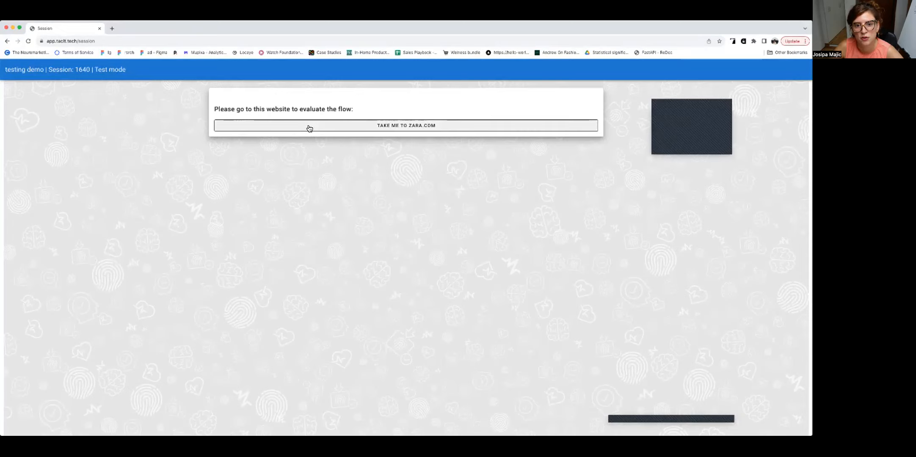
Step: Visit zara.com from the session, close the Zara page and proceed to the evaluation question
left_click(310, 127)
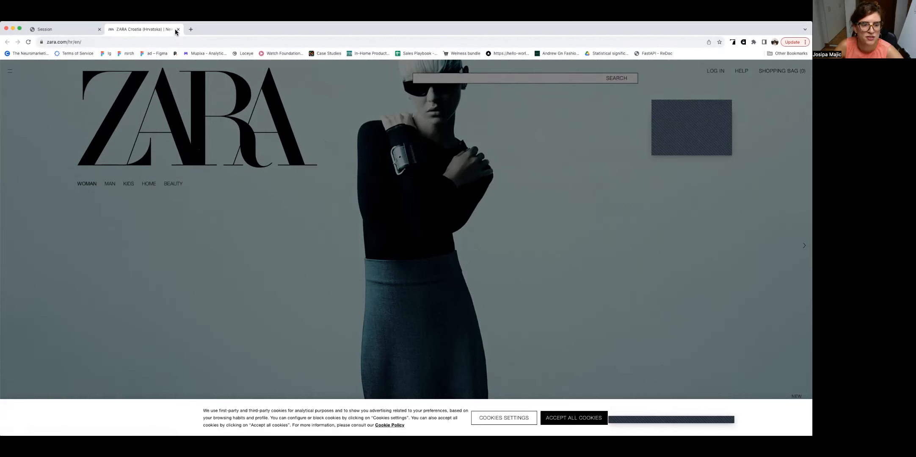
left_click(178, 29)
left_click(327, 127)
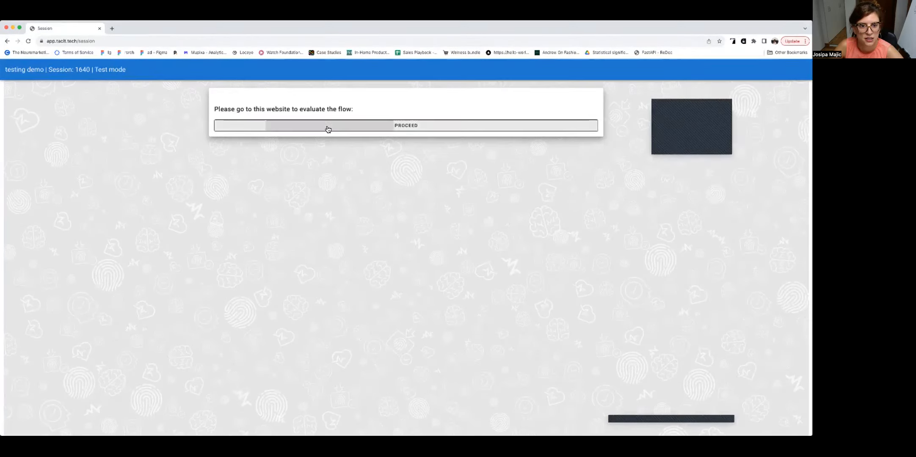
Step: Answer the website evaluation question with "it was great" and submit it
left_click(284, 134)
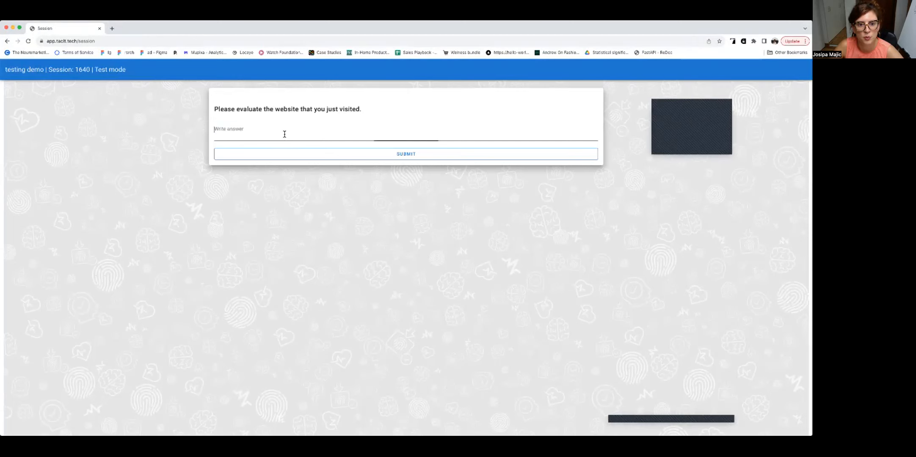
type("it was great")
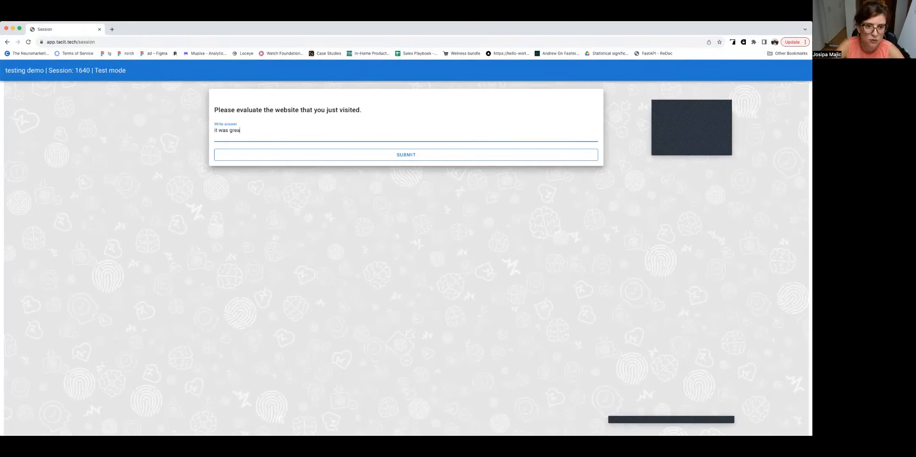
left_click(305, 157)
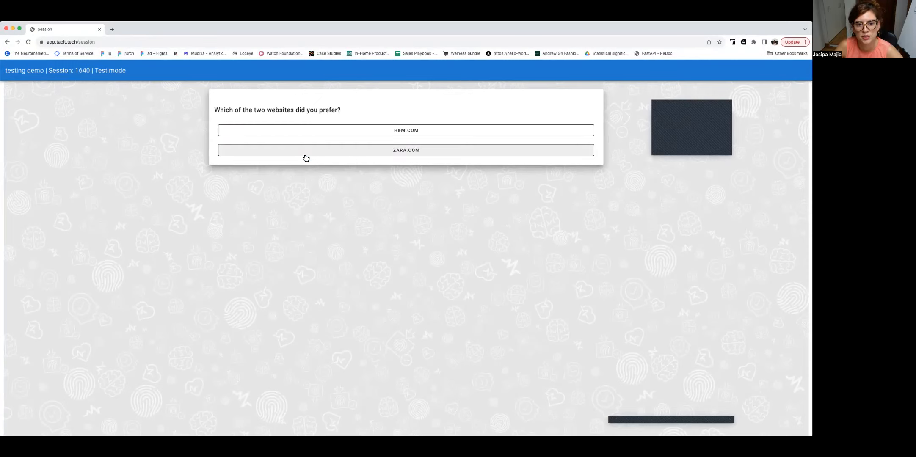
Step: Choose H&M.COM as the preferred website and submit liking the brand as the reason for that preference
left_click(305, 130)
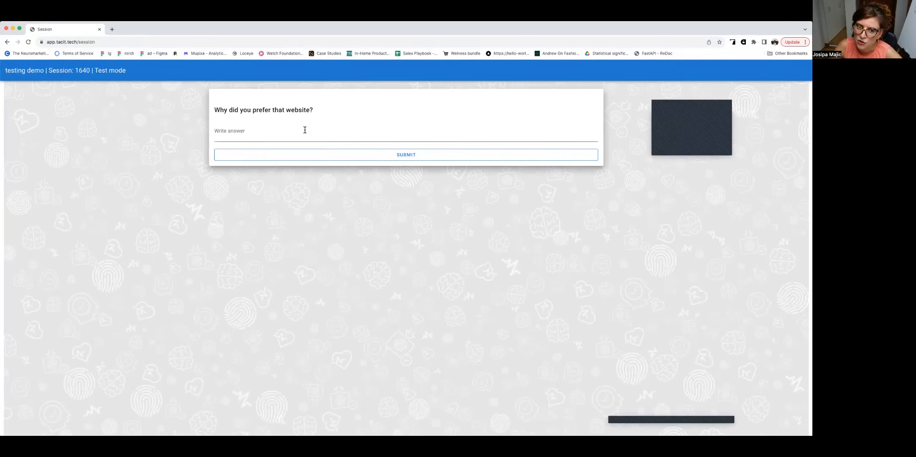
left_click(280, 134)
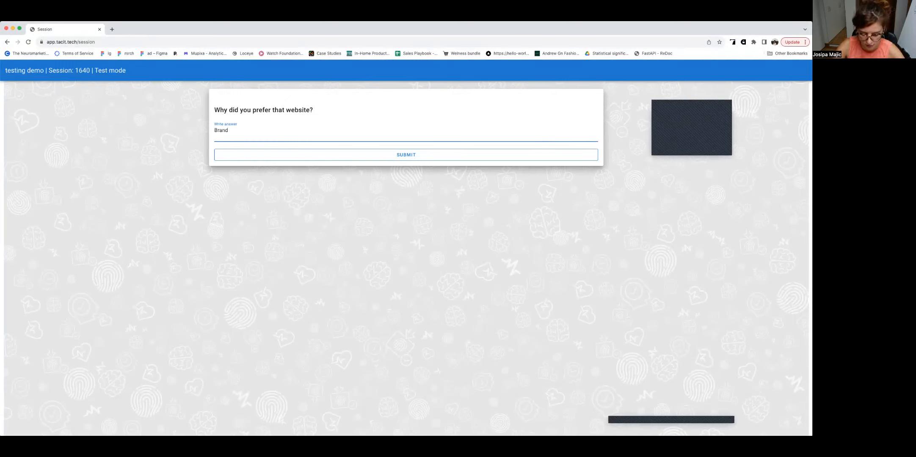
key("BackSpace")
key("BackSpace")
key("BackSpace")
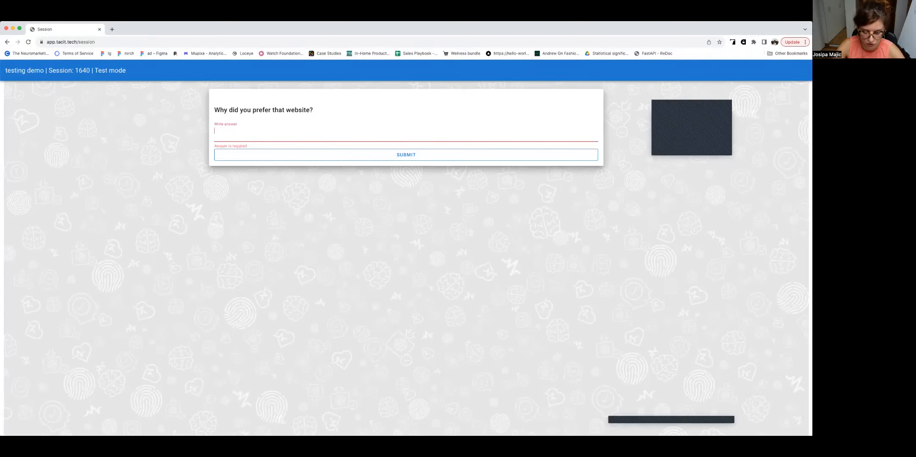
type("I lik")
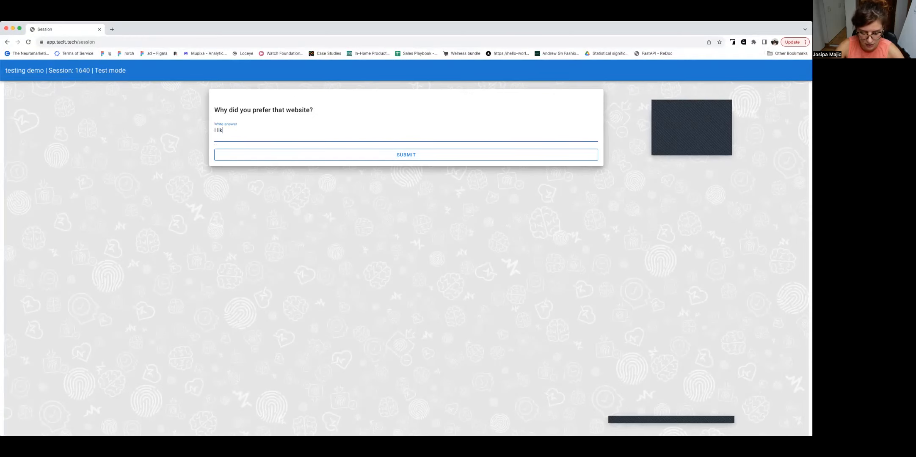
type("e the brand more.")
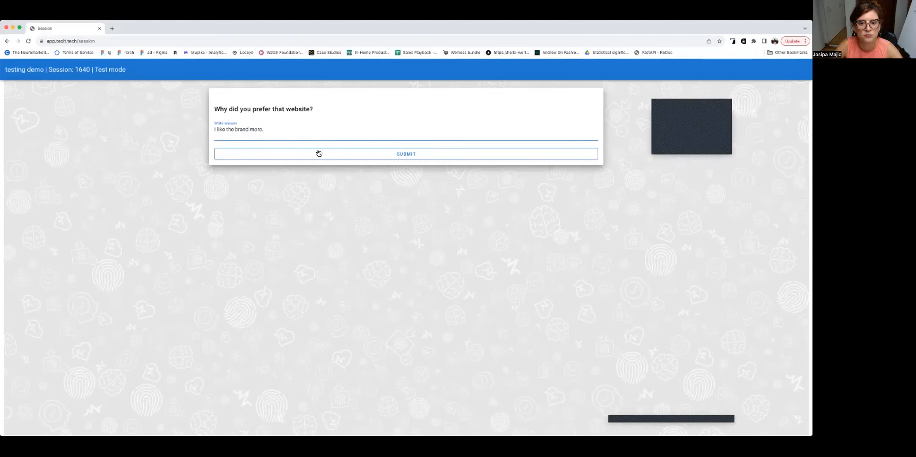
left_click(319, 153)
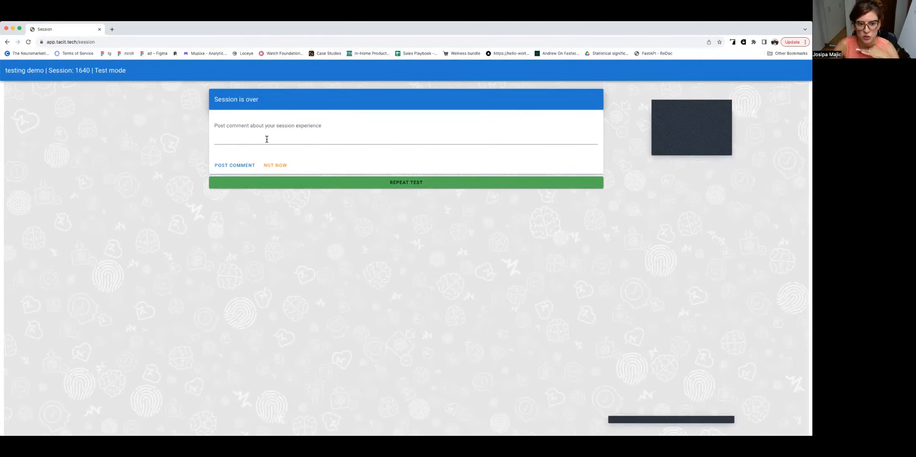
Step: Skip the comment on the finished session and return to the platform home page at app.tacit.tech
left_click(281, 166)
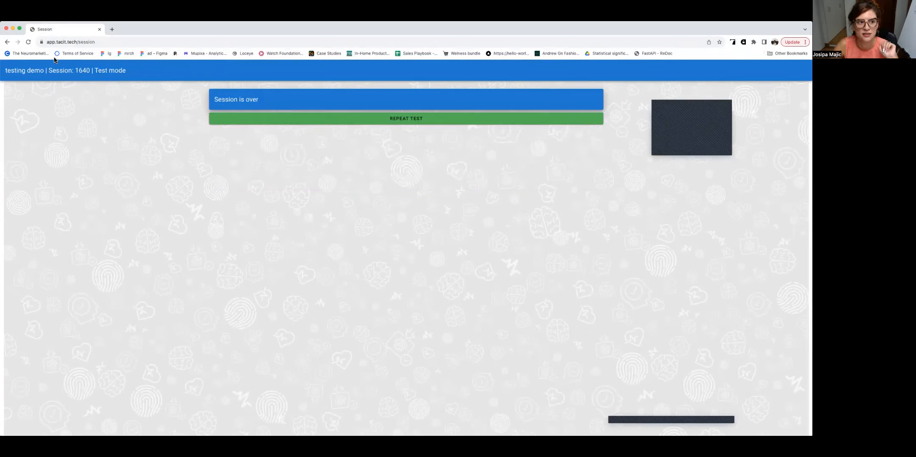
left_click(104, 42)
left_click(83, 43)
left_click_drag(92, 42, 133, 45)
key("BackSpace")
key("Return")
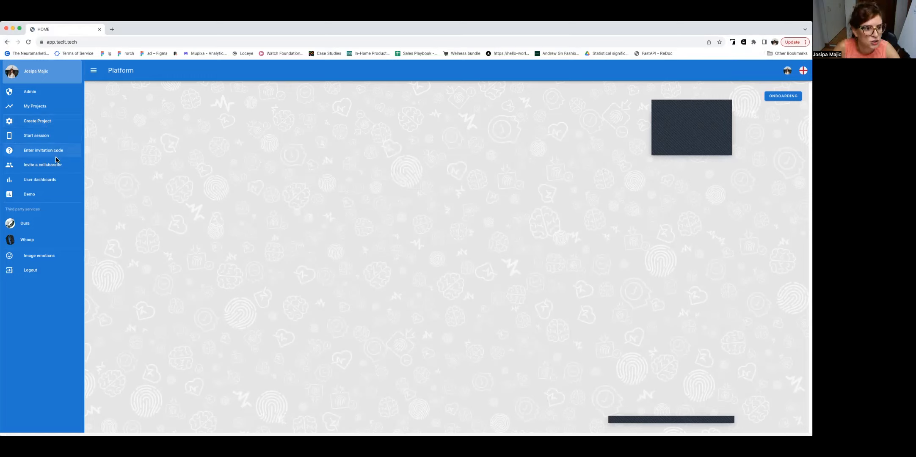
Step: Find the "testing demo" project on the last page of the project list and open it for editing
left_click(48, 113)
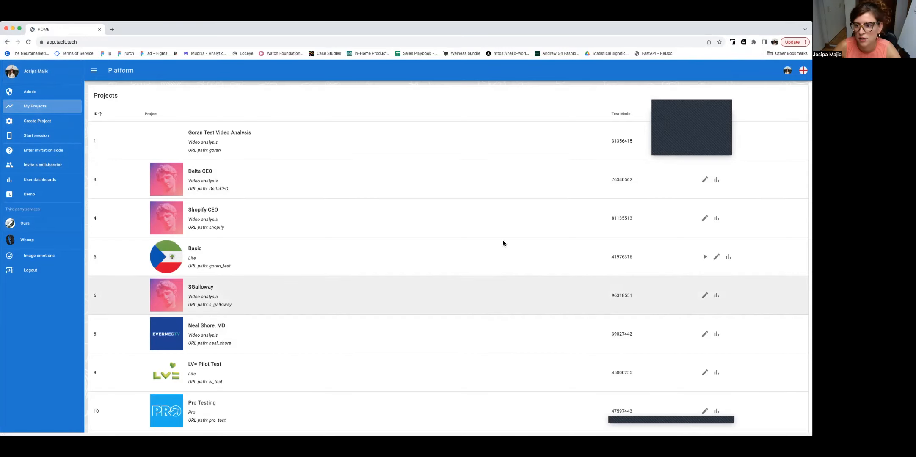
scroll(502, 244, "down", 3)
left_click(800, 418)
left_click(799, 419)
left_click(799, 419)
left_click(799, 419)
left_click(799, 419)
left_click(799, 419)
left_click(799, 419)
left_click(799, 419)
left_click(799, 419)
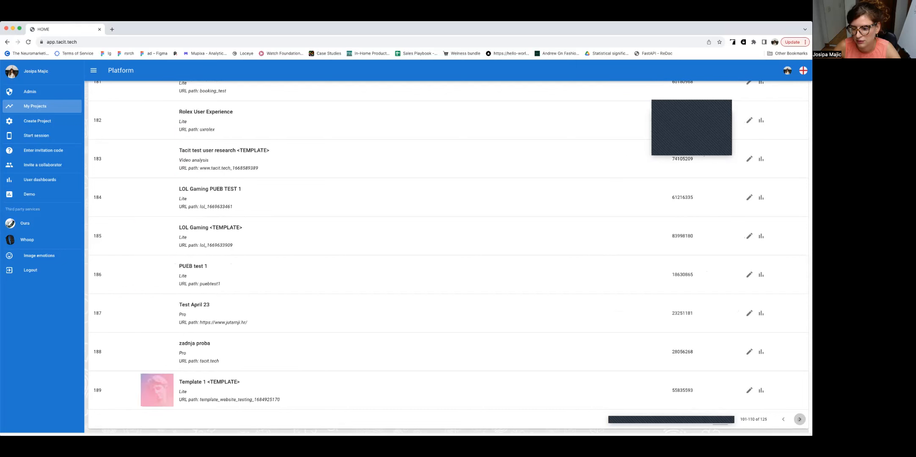
left_click(799, 419)
left_click(799, 419)
left_click(799, 419)
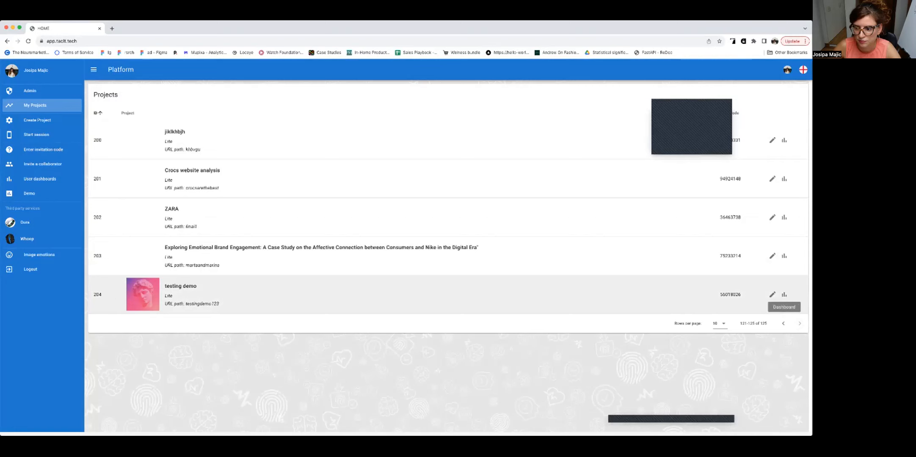
left_click(772, 294)
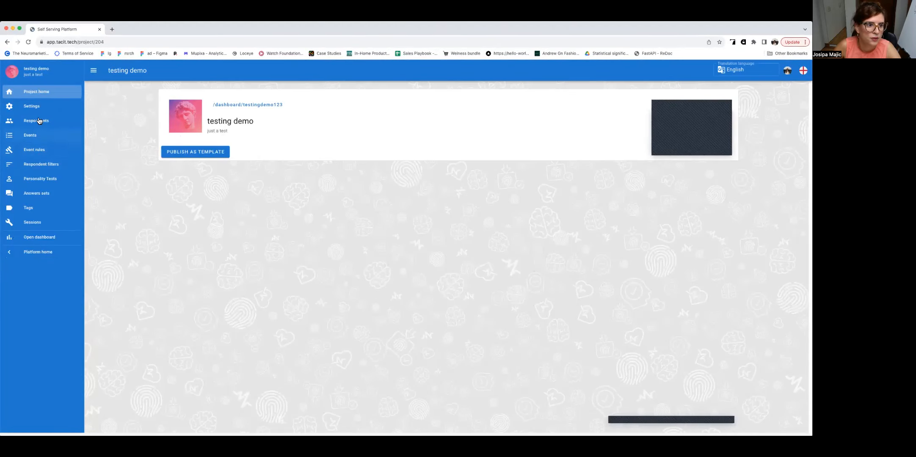
Step: Start a regular web session with the first active respondent code and respond to the screen recording request
left_click(40, 120)
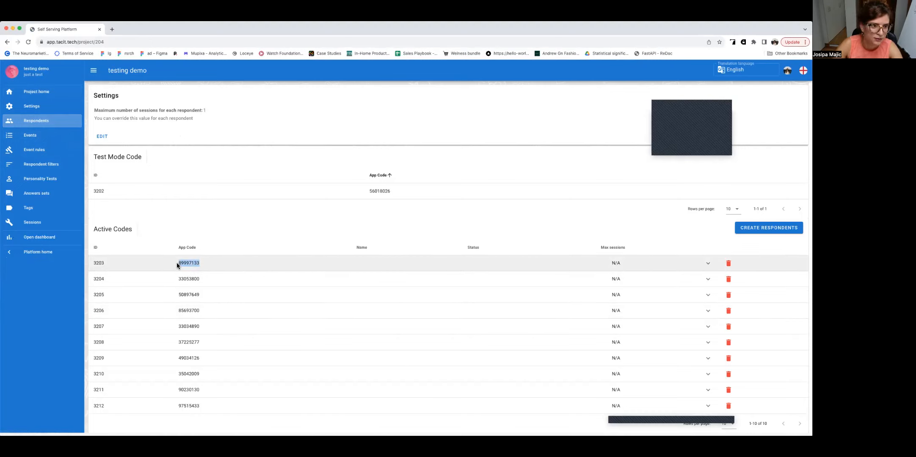
left_click(46, 252)
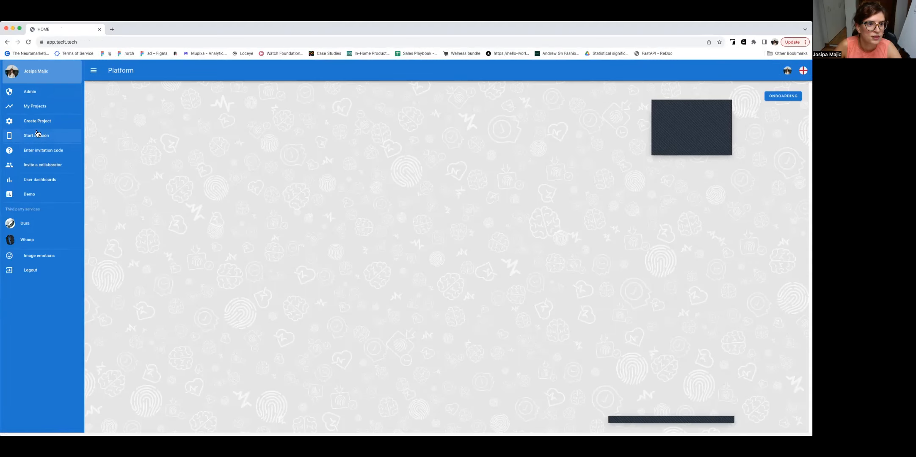
left_click(46, 136)
left_click(325, 125)
type("89997133")
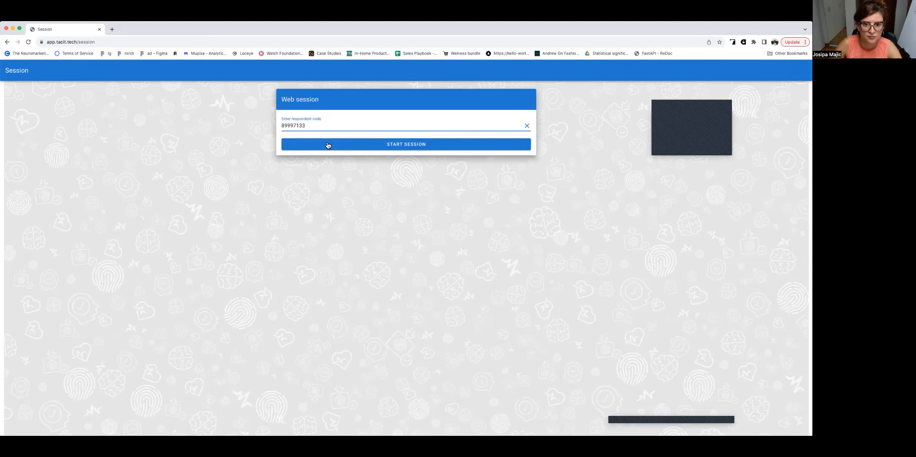
left_click(326, 144)
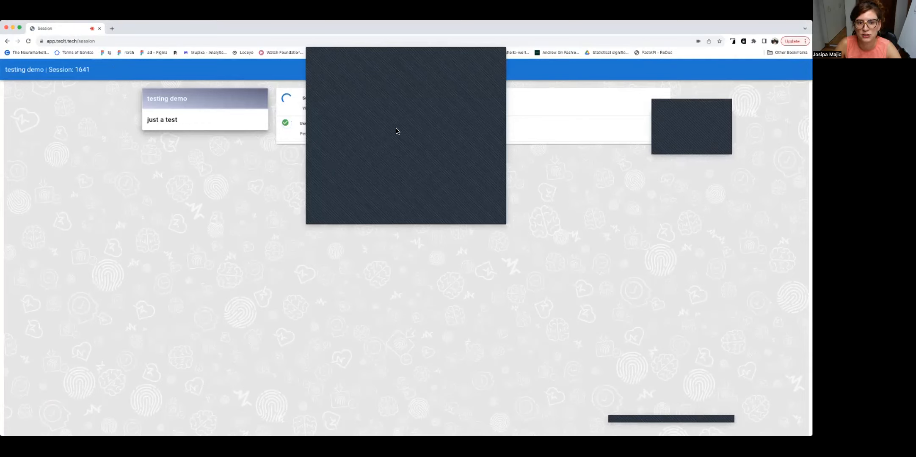
left_click(493, 215)
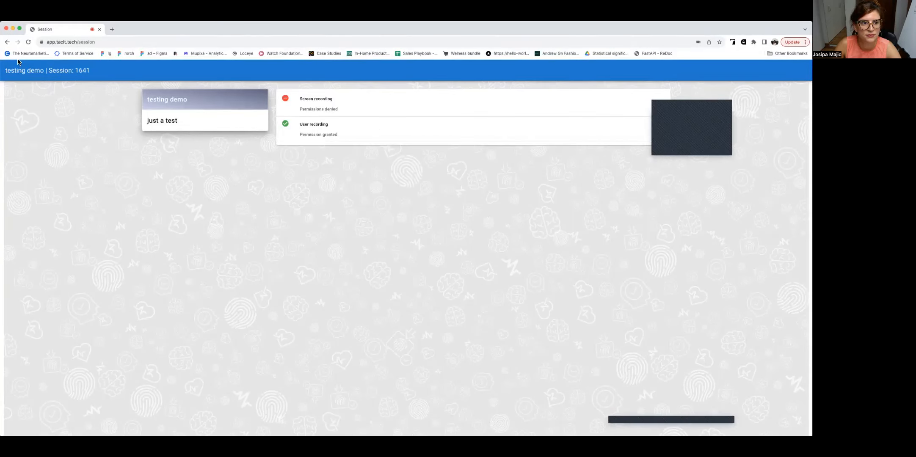
Step: Reload the session page after the denied screen recording permission and switch to Safari to run the session there
left_click(27, 42)
left_click(359, 126)
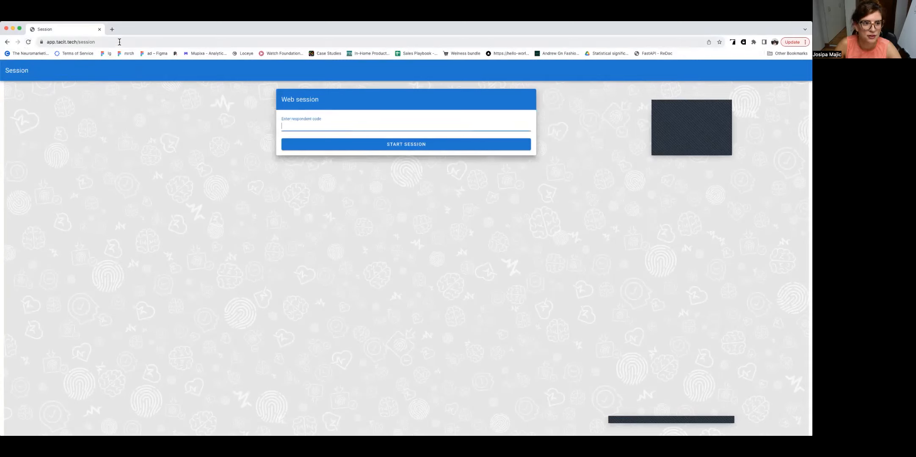
key("super+Tab")
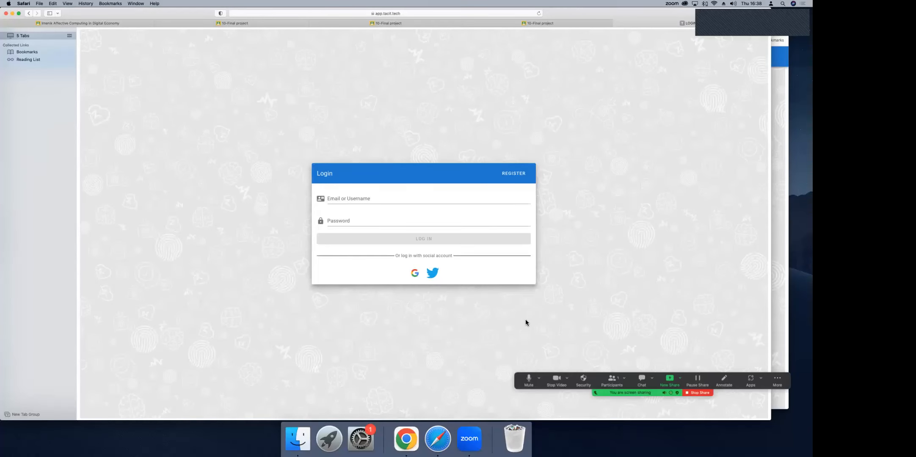
Step: Log in to the platform with the existing Google account
left_click(414, 274)
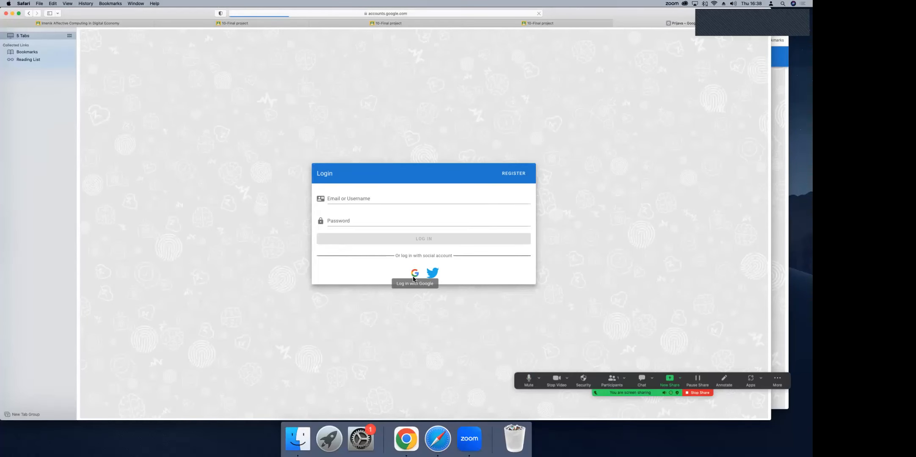
left_click(397, 210)
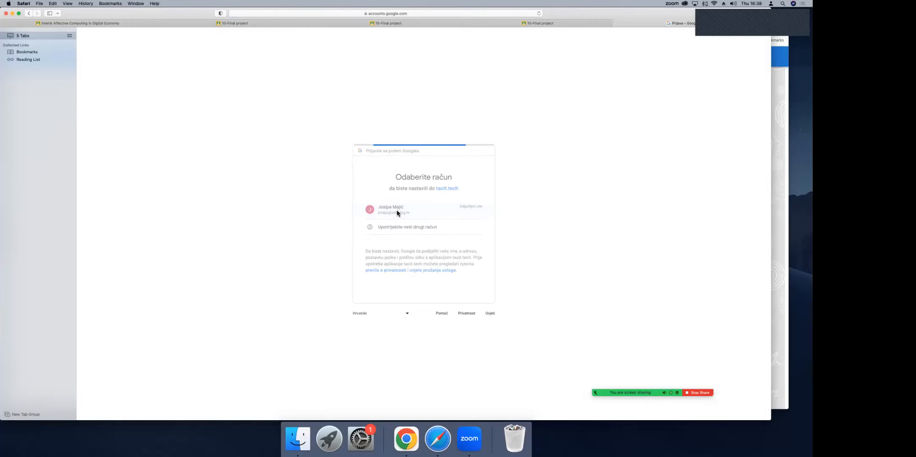
left_click(397, 233)
left_click(466, 257)
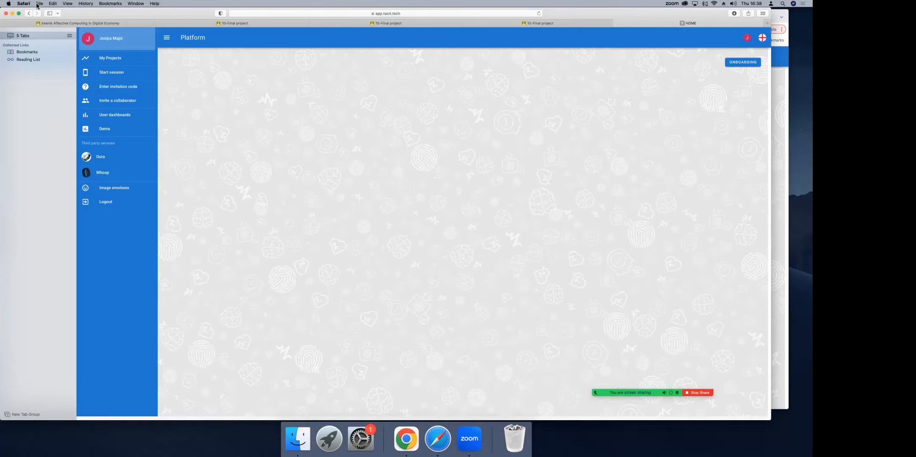
Step: Open a web session with the respondent code and allow observing the screen and using the camera and microphone
left_click(132, 72)
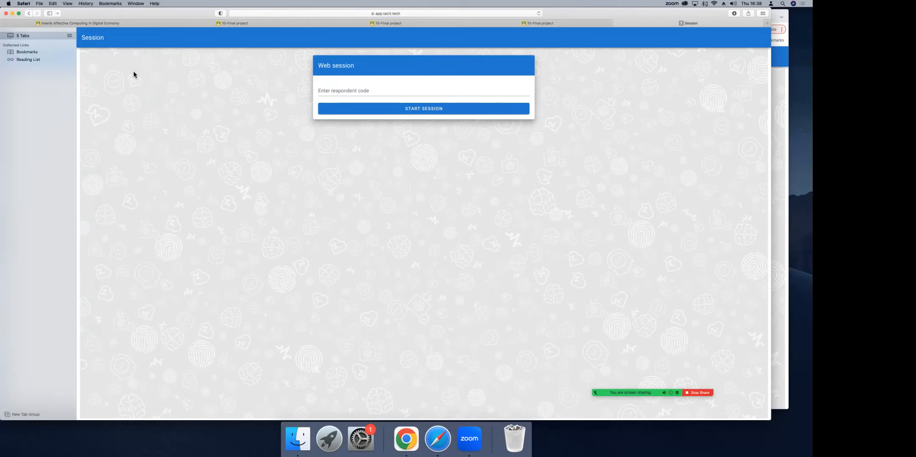
left_click(330, 91)
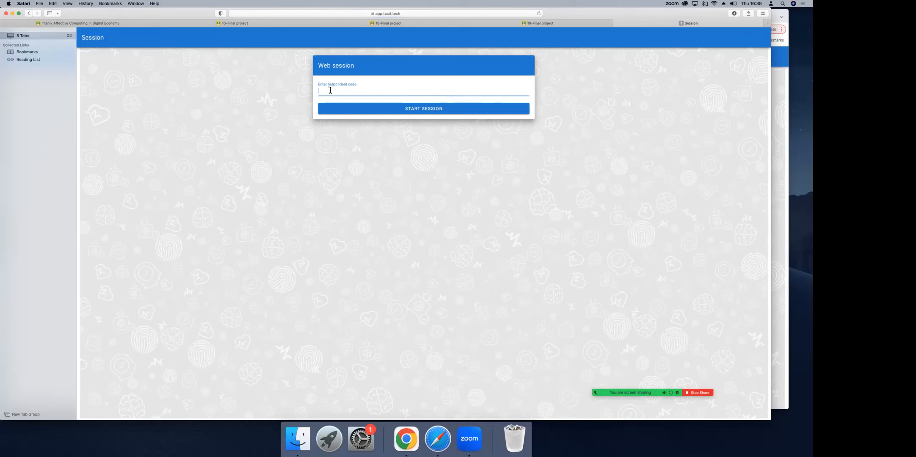
type("1642")
left_click(351, 111)
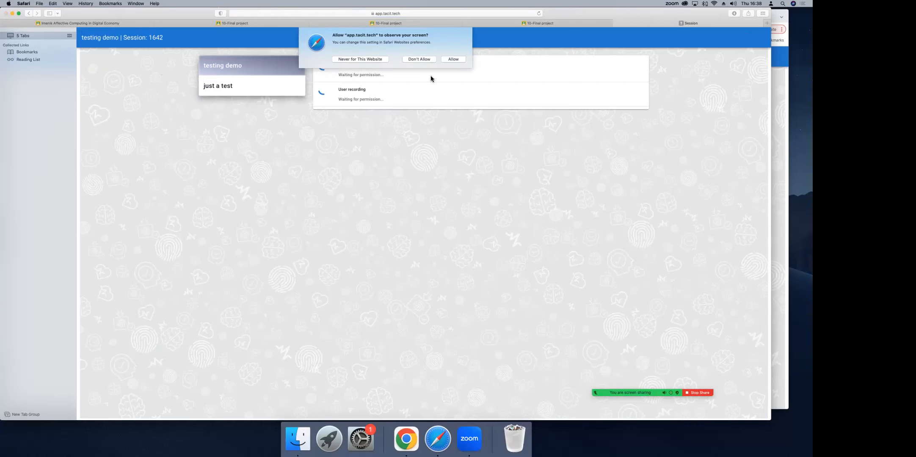
left_click(454, 59)
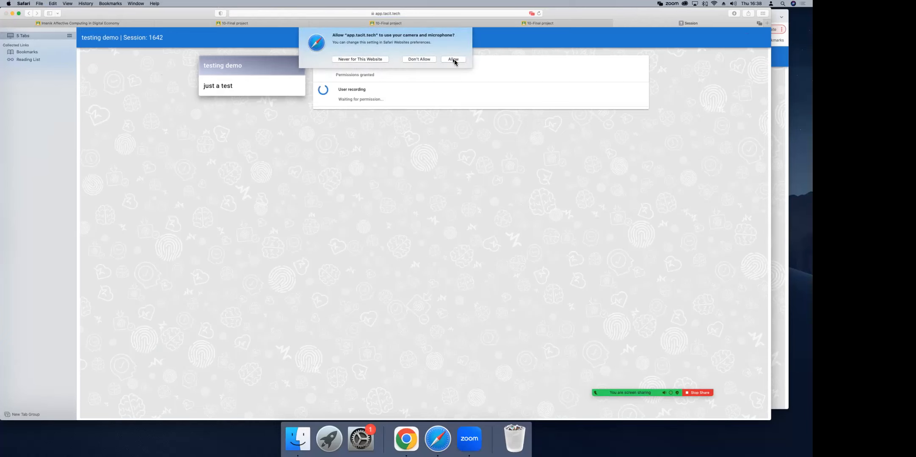
left_click(453, 61)
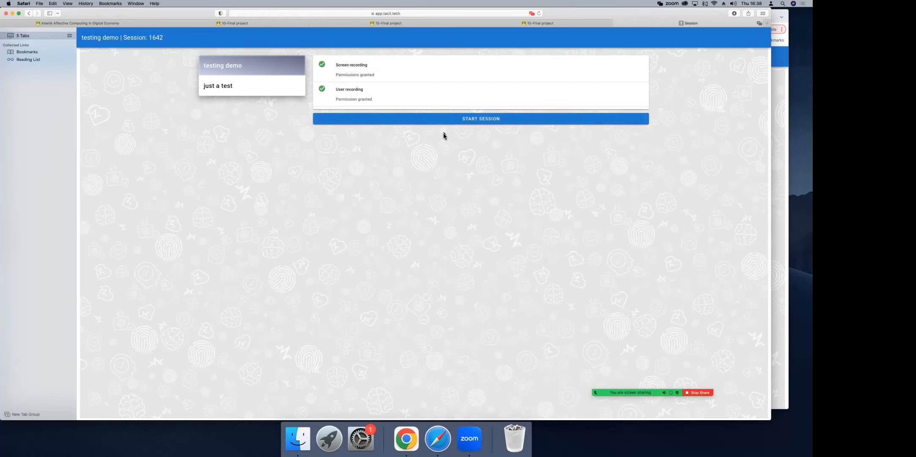
Step: Start the recorded session and submit 4 for "How are you feeling?"
left_click(449, 124)
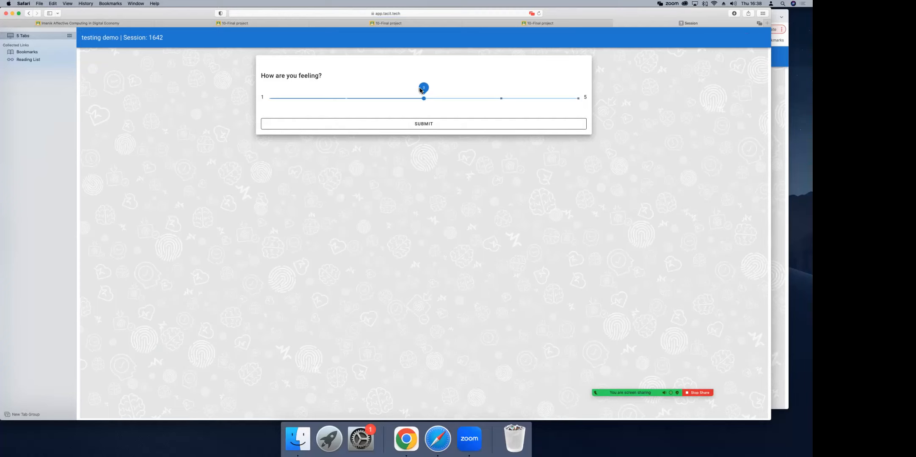
left_click(500, 97)
left_click(489, 127)
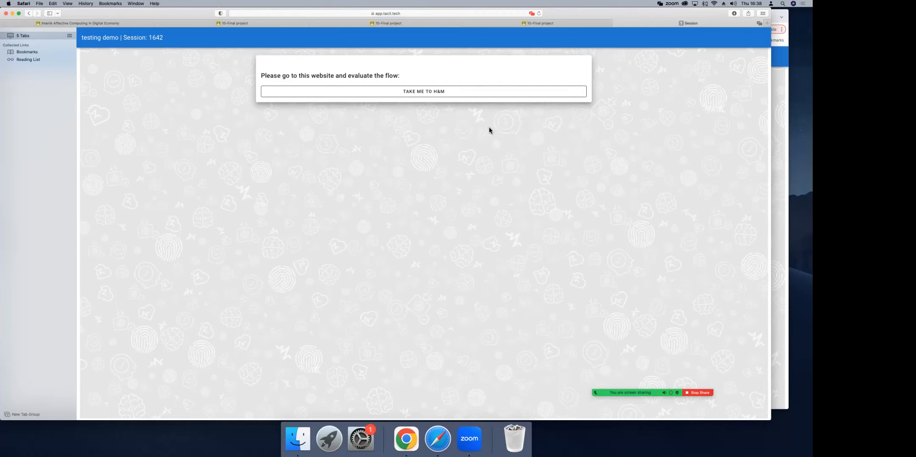
Step: Open the H&M and ZARA.COM websites from their evaluation tasks, returning to the session page after each visit
left_click(445, 90)
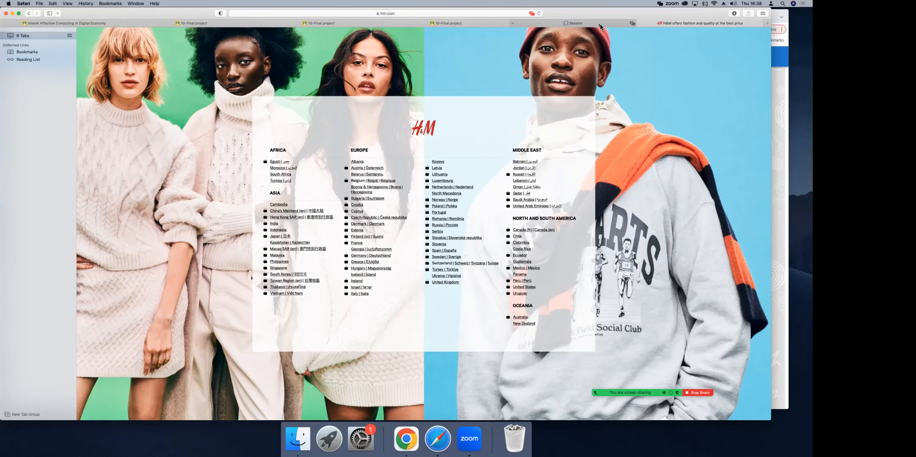
left_click(599, 24)
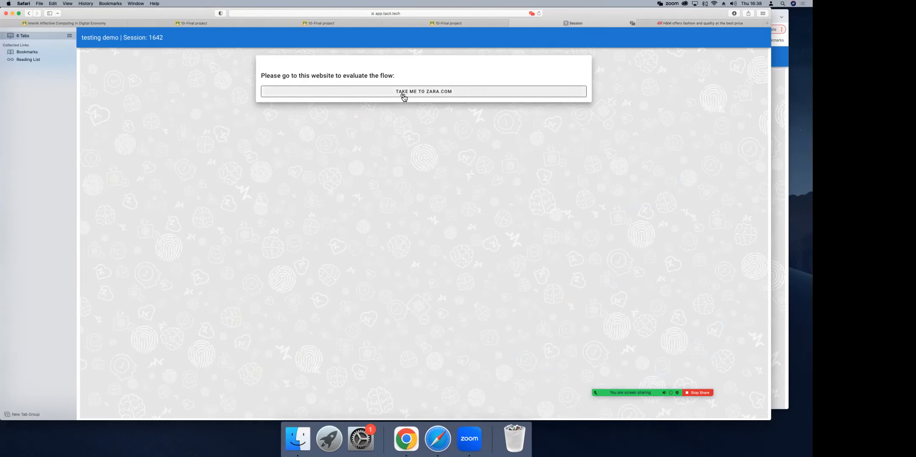
left_click(403, 93)
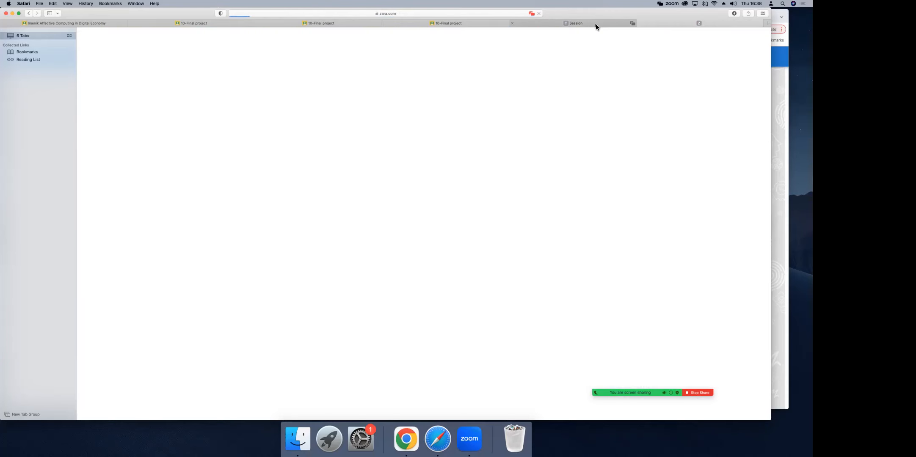
left_click(593, 25)
Step: Submit "it was ok" as the evaluation of the website just visited
left_click(448, 89)
left_click(433, 97)
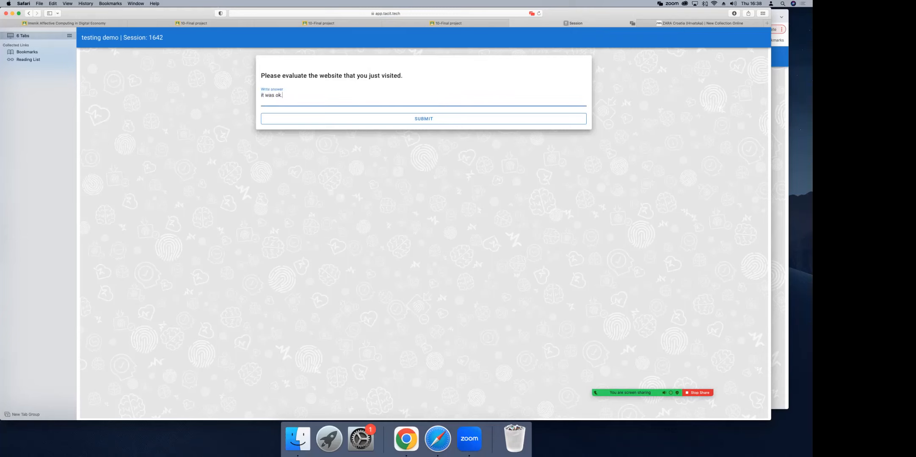
left_click(433, 120)
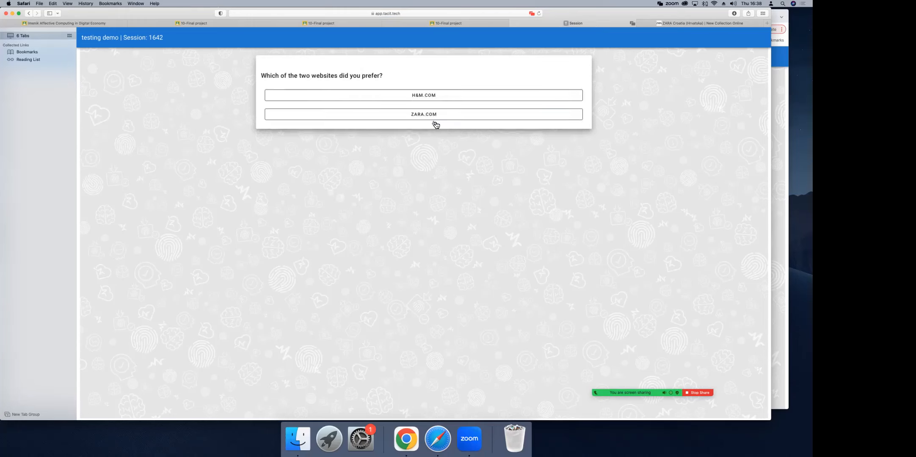
Step: Choose H&M.COM as the preferred website and submit a short written reason beginning with "better"
left_click(426, 98)
left_click(392, 104)
type("better brand.")
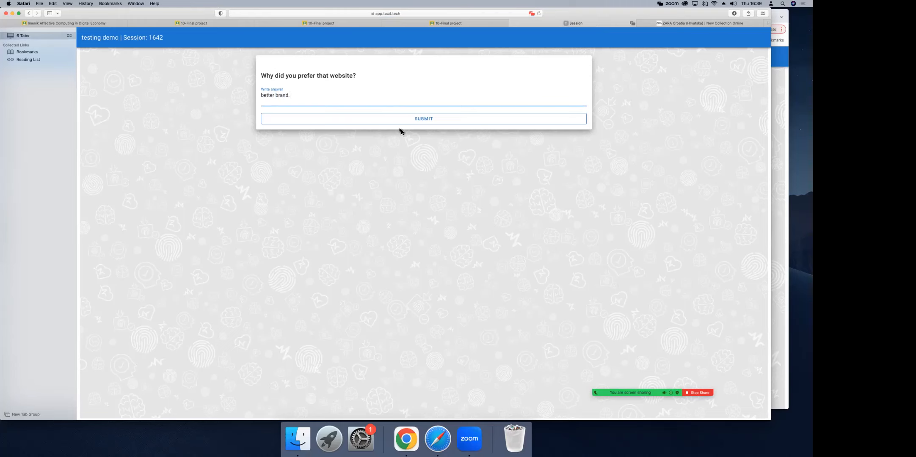
left_click(399, 122)
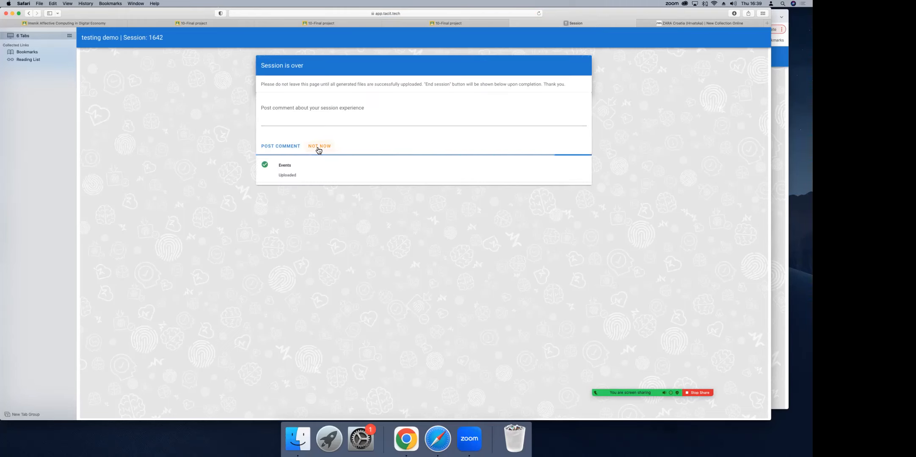
Step: Skip the comment about the experience, end the session and switch back to Chrome
left_click(319, 146)
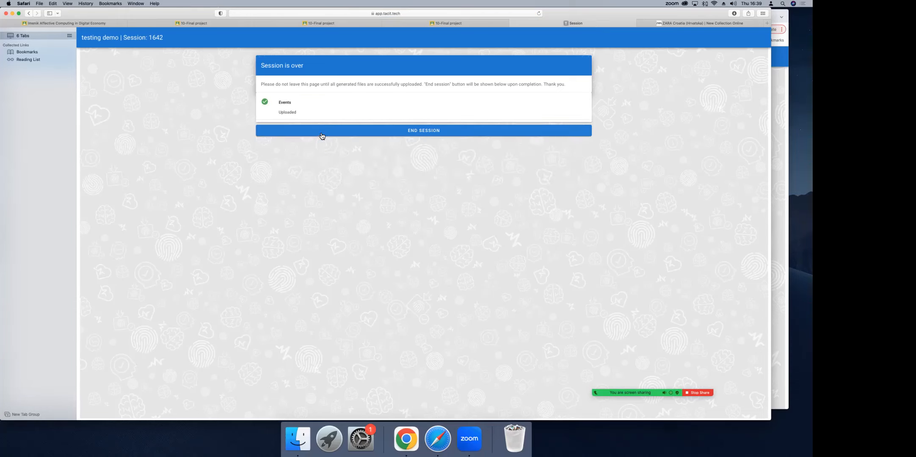
left_click(321, 134)
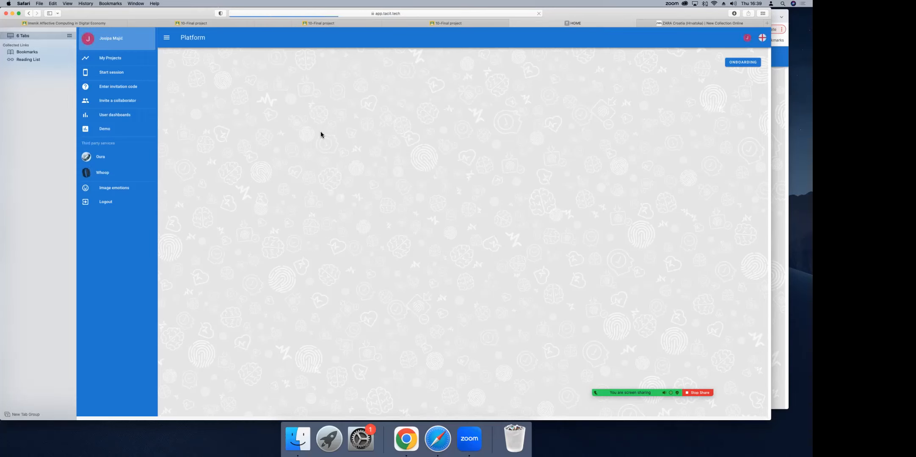
left_click(12, 13)
left_click(250, 235)
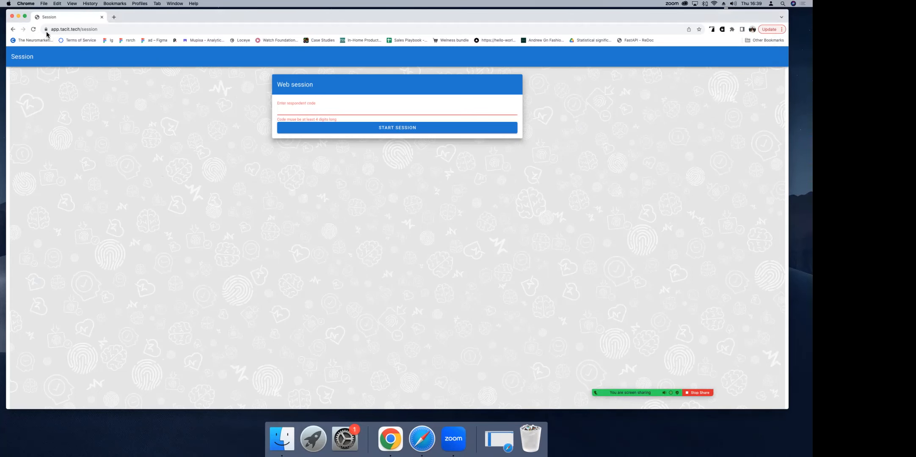
Step: Return to the platform home page and open the respondents of the "testing demo" project
left_click(12, 29)
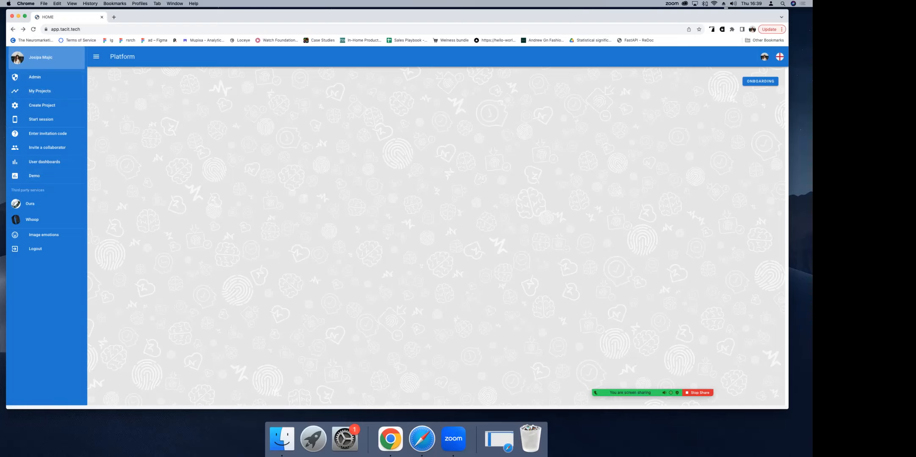
left_click(765, 57)
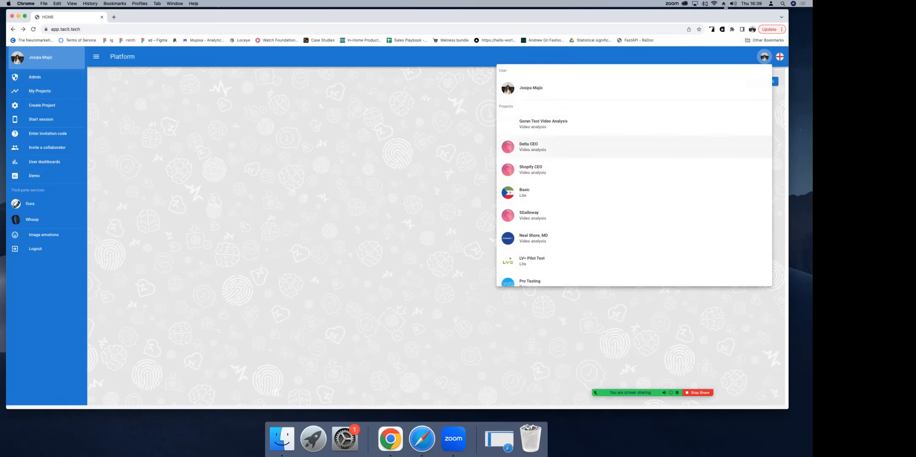
scroll(633, 170, "down", 15)
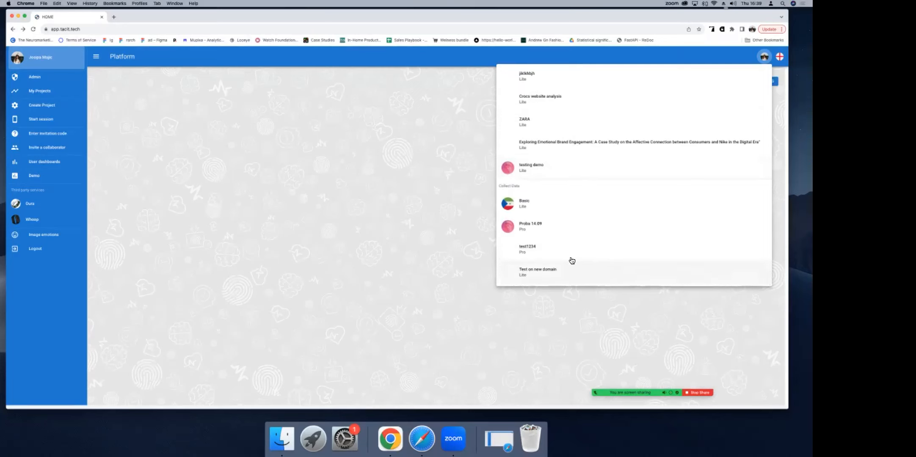
scroll(570, 256, "up", 2)
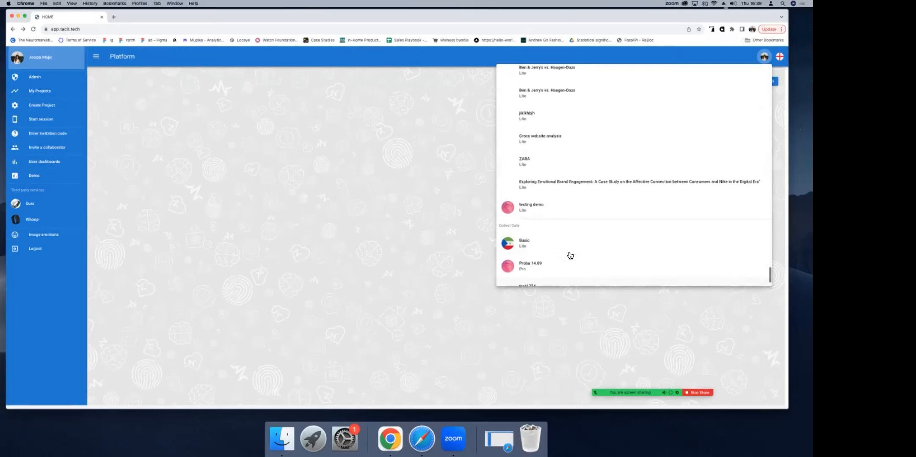
left_click(547, 209)
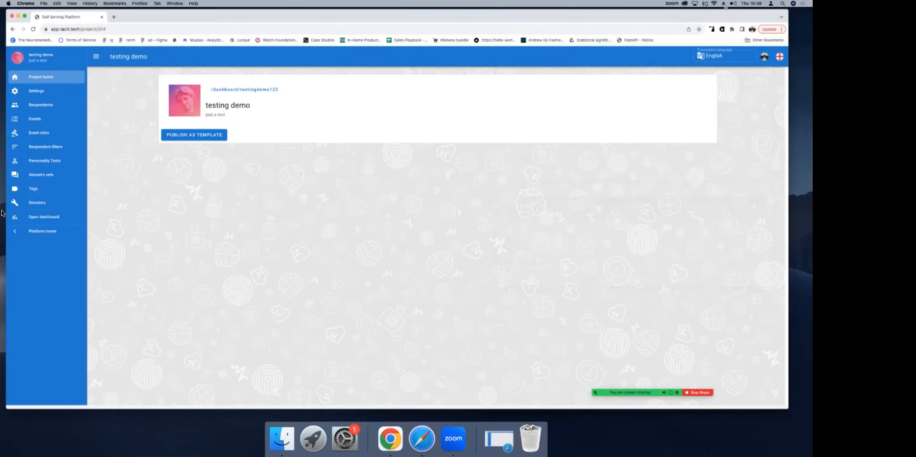
left_click(33, 104)
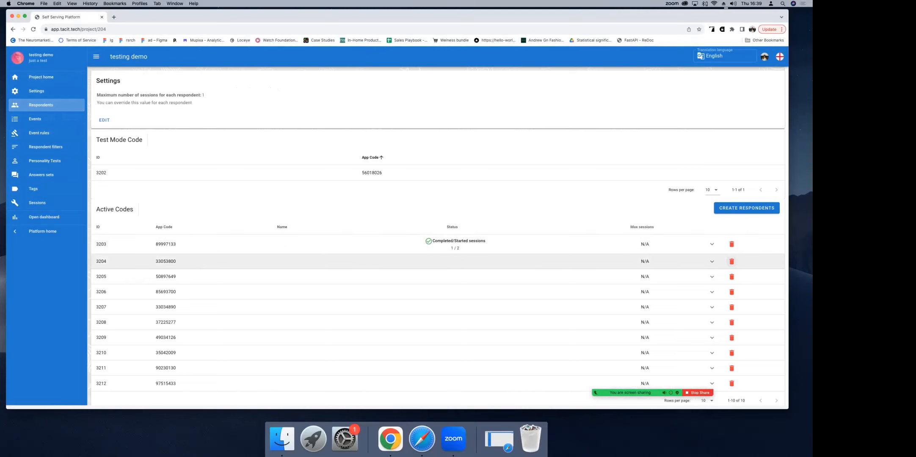
Step: Delete the unused respondents with IDs 3204 to 3208, 3210 and 3212 from the active codes
left_click(731, 261)
left_click(421, 243)
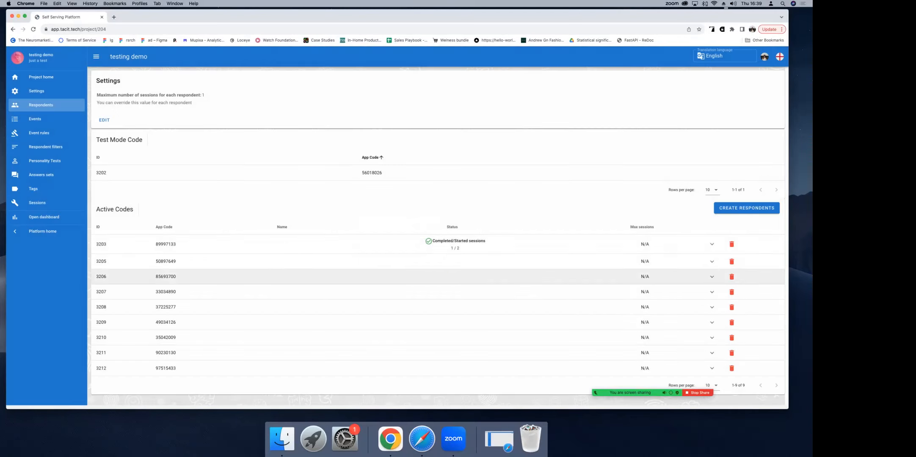
left_click(731, 261)
left_click(417, 240)
left_click(732, 261)
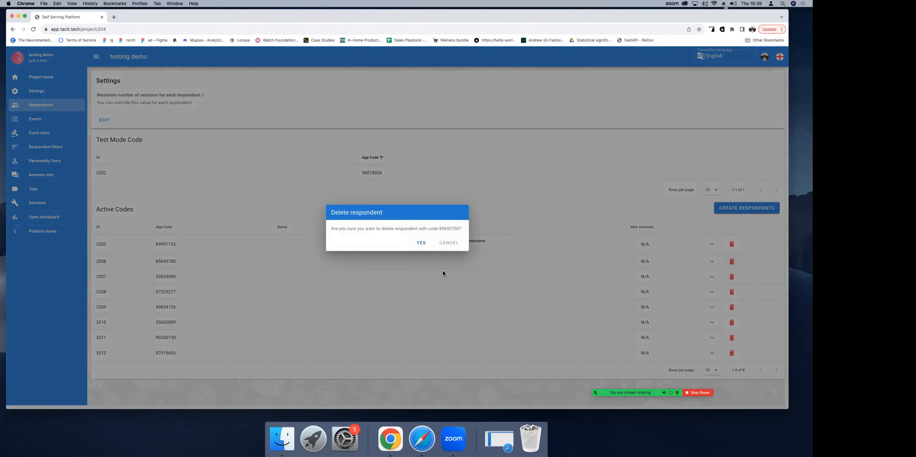
left_click(420, 242)
left_click(731, 261)
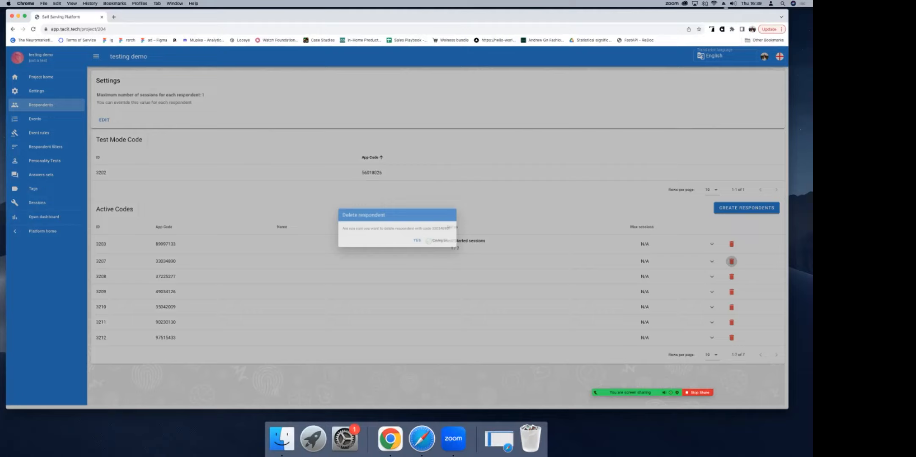
left_click(418, 241)
left_click(731, 261)
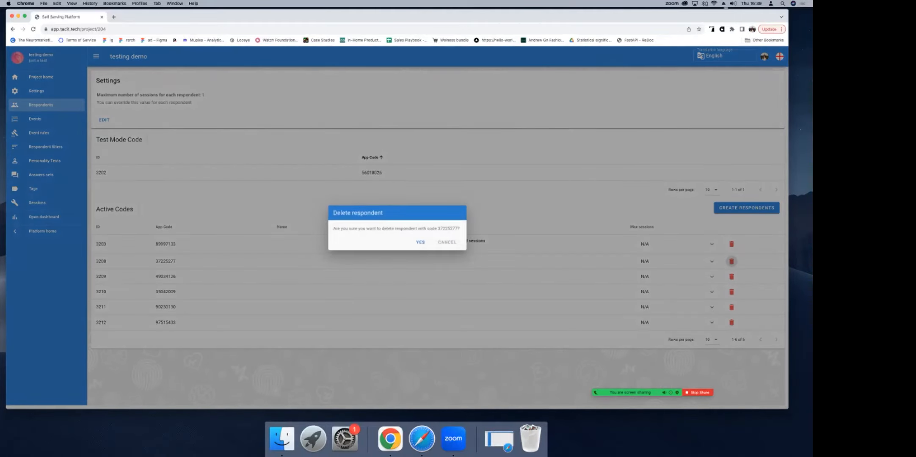
left_click(421, 242)
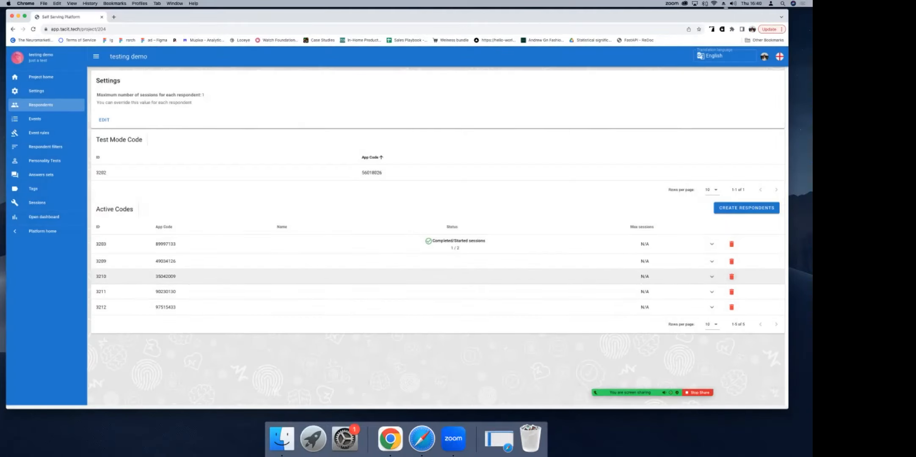
left_click(731, 276)
left_click(421, 243)
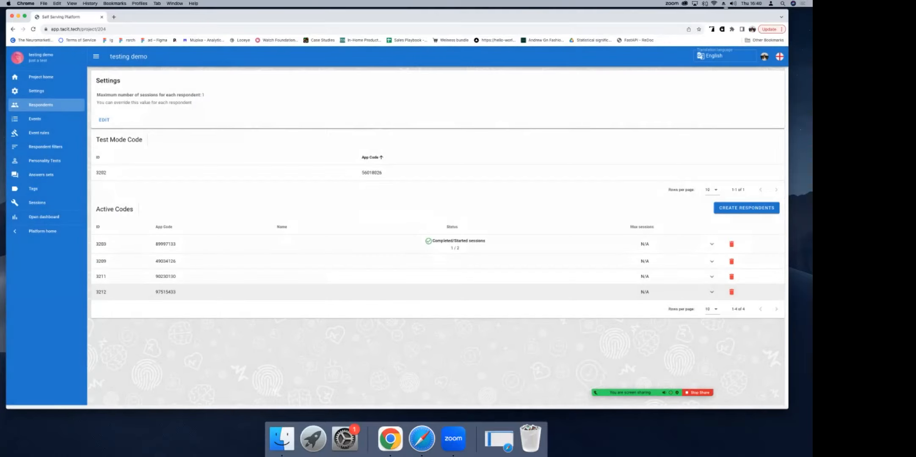
left_click(731, 292)
left_click(422, 245)
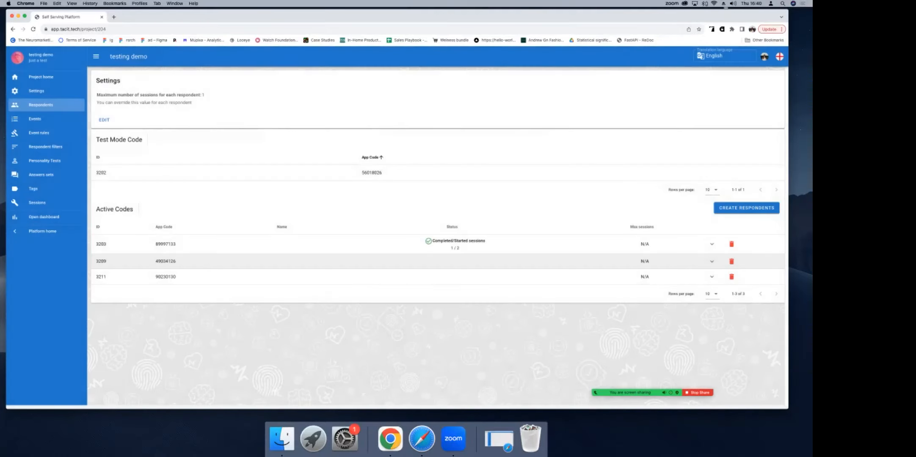
Step: Delete the unused respondents with IDs 3209 and 3211 from the active codes
left_click(731, 261)
left_click(422, 244)
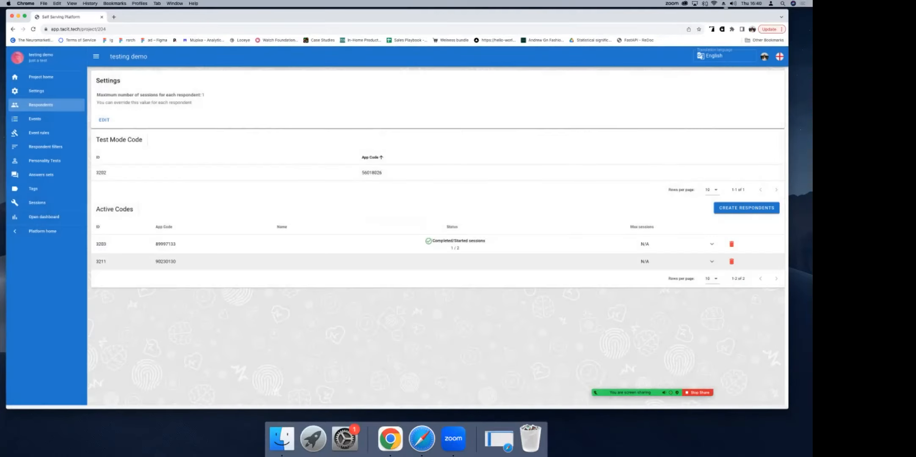
left_click(731, 261)
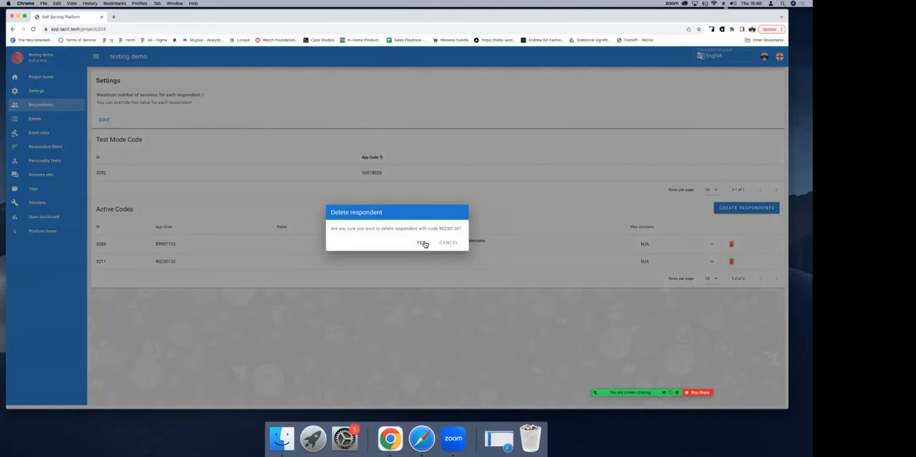
left_click(422, 244)
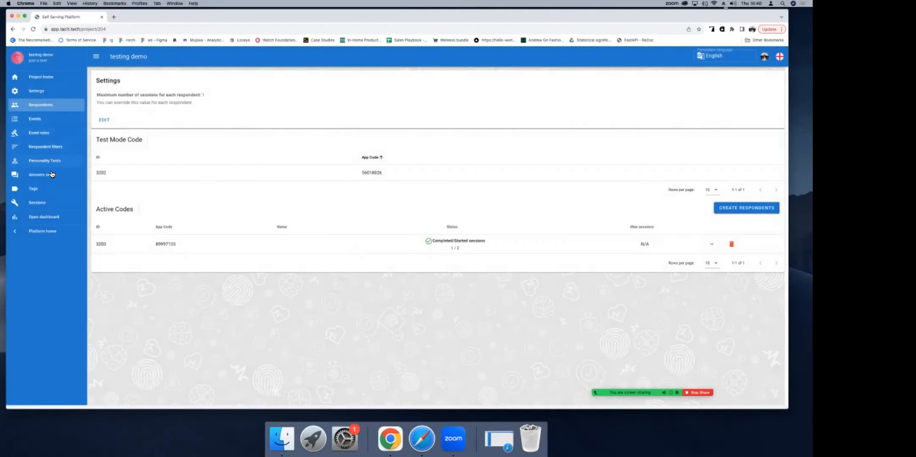
Step: Open the project's dashboard, inspect the Tacit metric peaks at 3 s and 13 s, and open the snapshot at 13 s
left_click(54, 224)
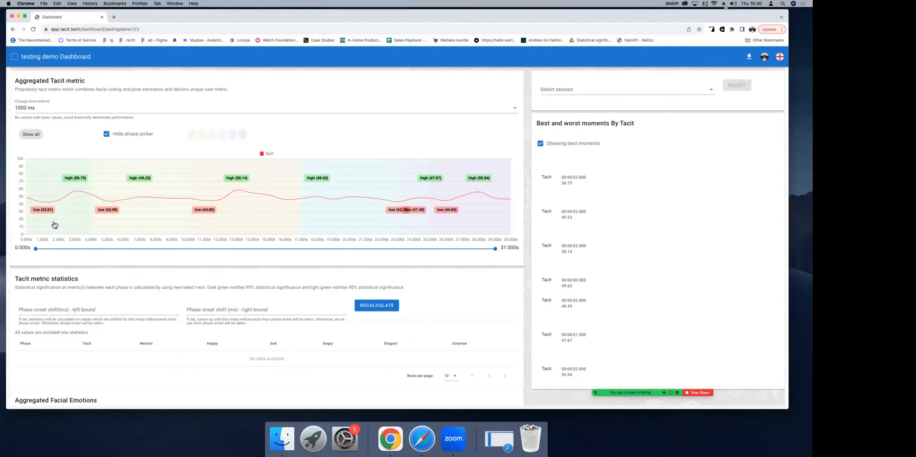
mouse_move(72, 191)
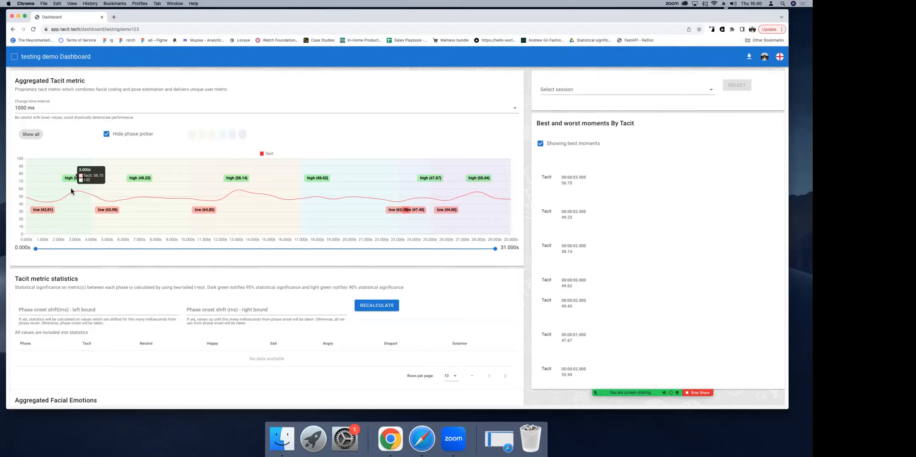
mouse_move(235, 195)
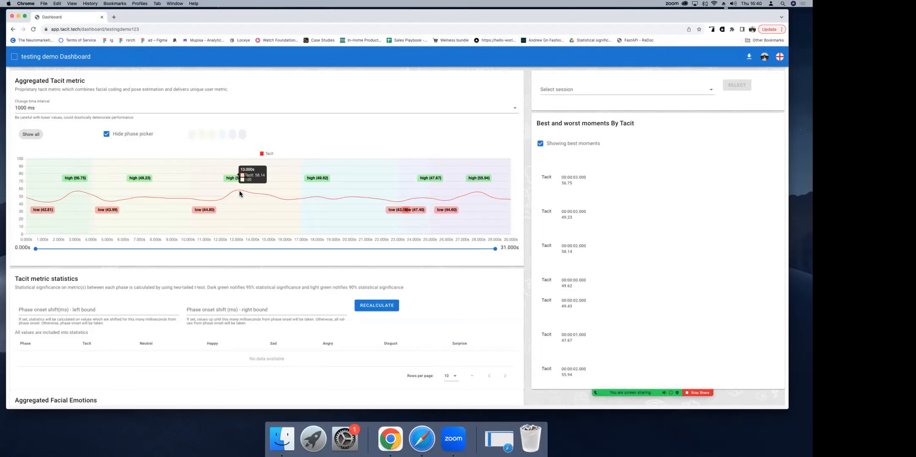
left_click(239, 190)
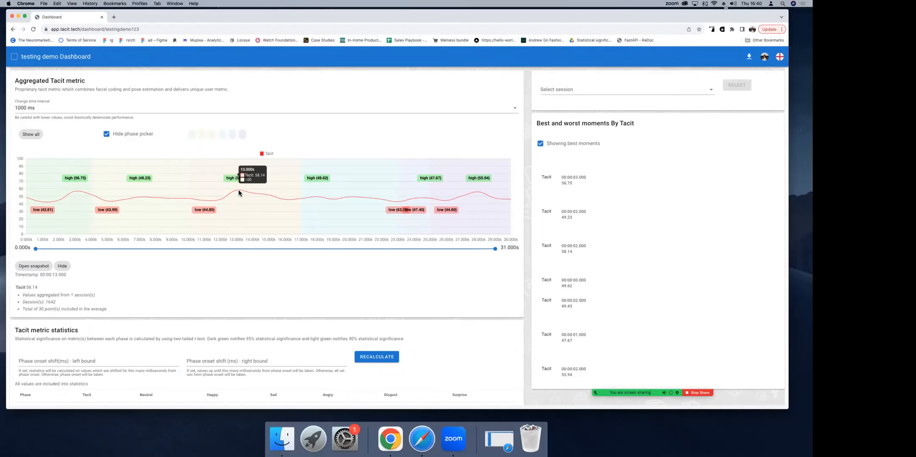
left_click(42, 267)
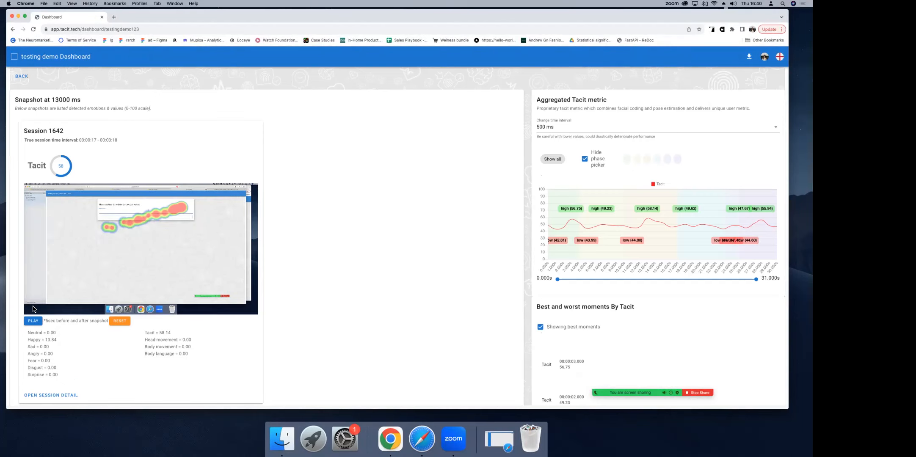
Step: Play the snapshot's recording, open the detail of session 1642, and view the video of its Tac disgust highlight at 00:00:27
left_click(34, 321)
left_click(51, 395)
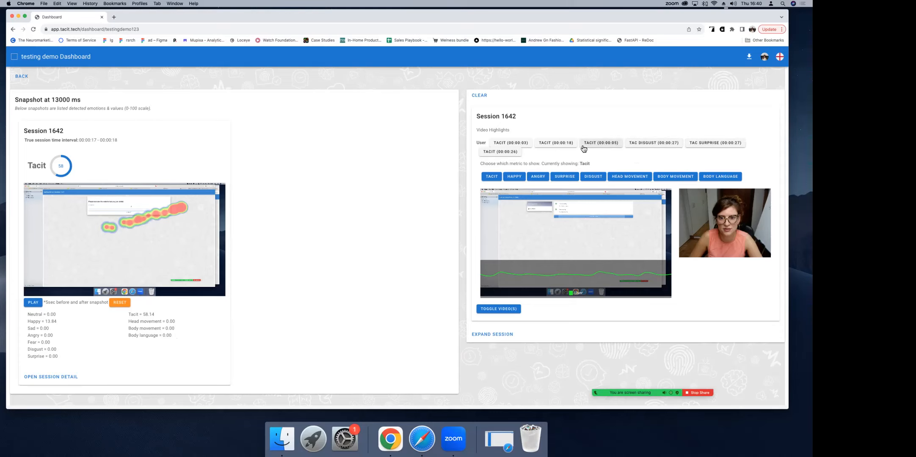
left_click(653, 143)
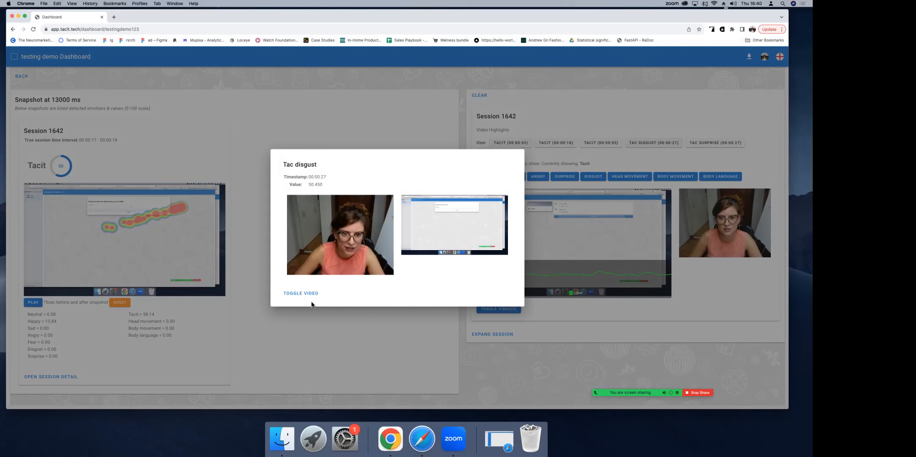
left_click(304, 292)
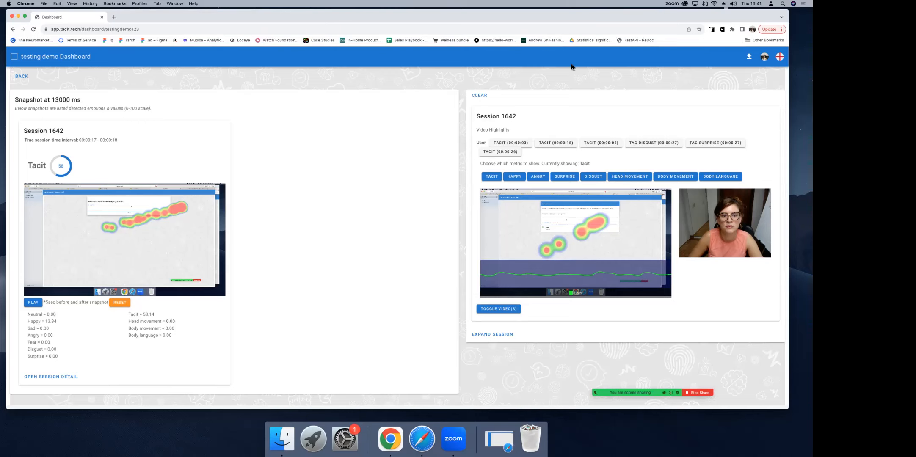
Step: Return to the dashboard overview, view the session raw data download list and close it
left_click(26, 78)
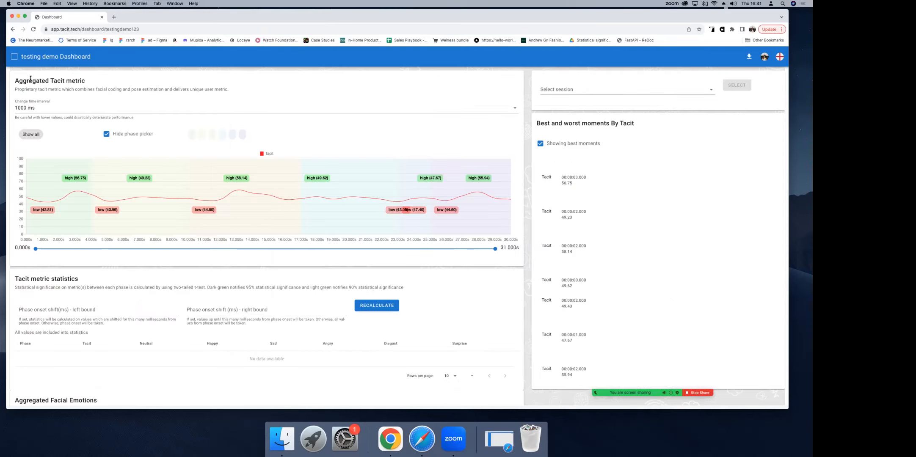
left_click(748, 57)
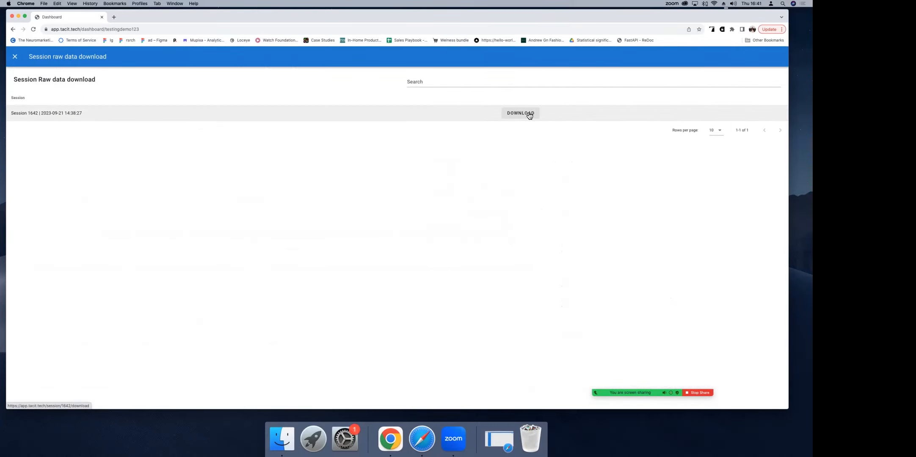
left_click(17, 59)
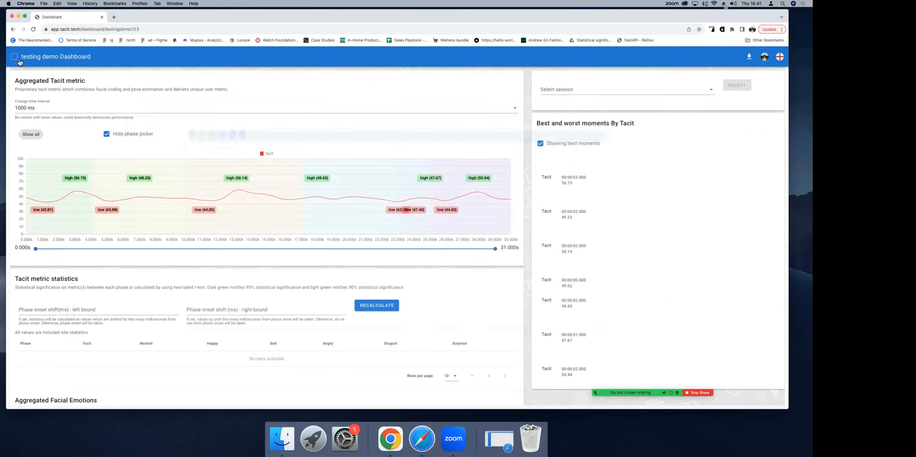
Step: Examine the dashboard's aggregated facial emotions, Tacit metric statistics and explicit statistics for the two survey questions
scroll(227, 160, "down", 6)
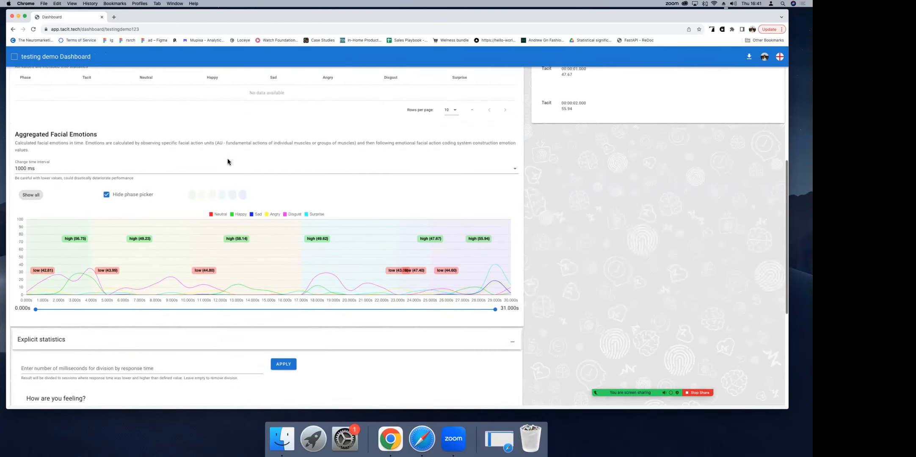
scroll(227, 158, "down", 5)
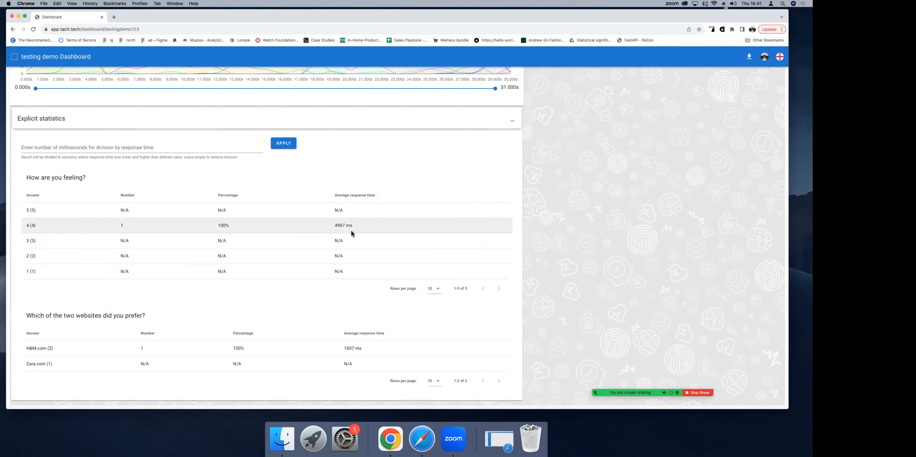
scroll(353, 176, "up", 3)
scroll(355, 172, "up", 4)
scroll(355, 174, "down", 7)
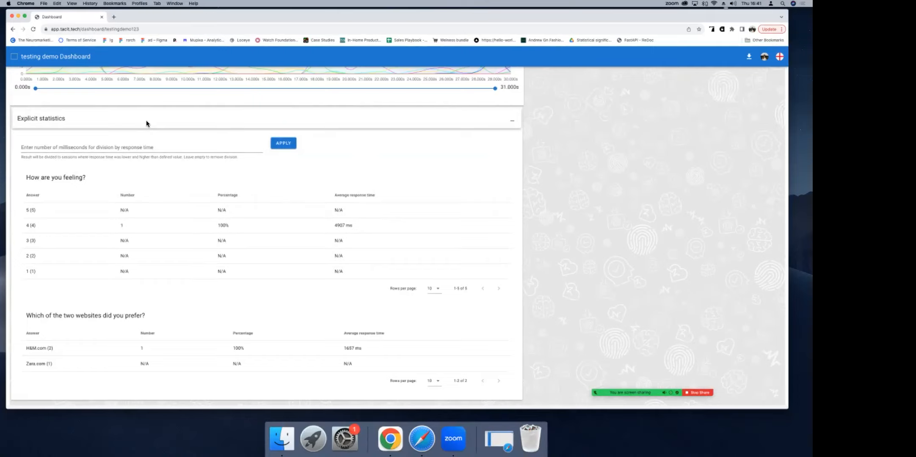
scroll(145, 120, "up", 10)
scroll(146, 120, "down", 3)
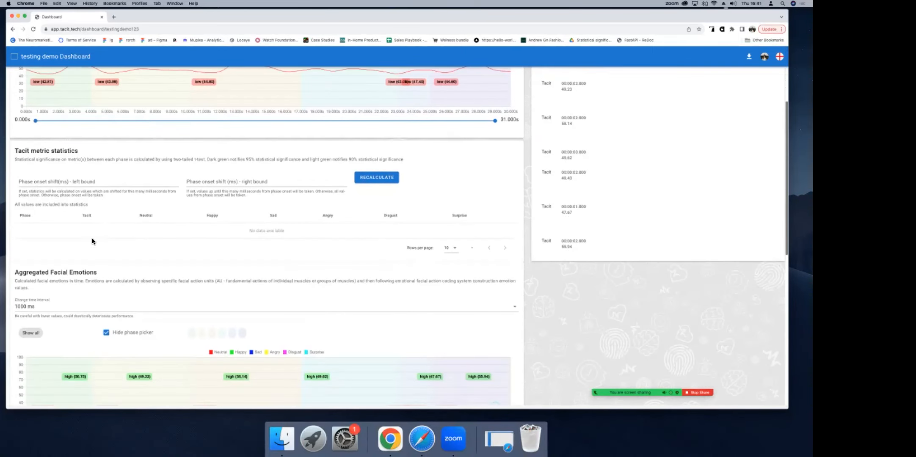
scroll(94, 254, "down", 1)
scroll(95, 269, "up", 4)
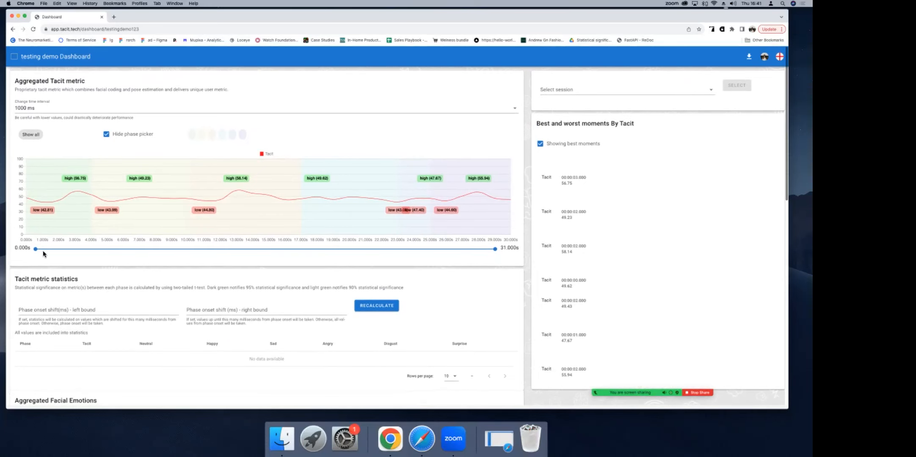
Step: Leave the dashboard, return to the platform home page and open the Image emotions tool
left_click(13, 30)
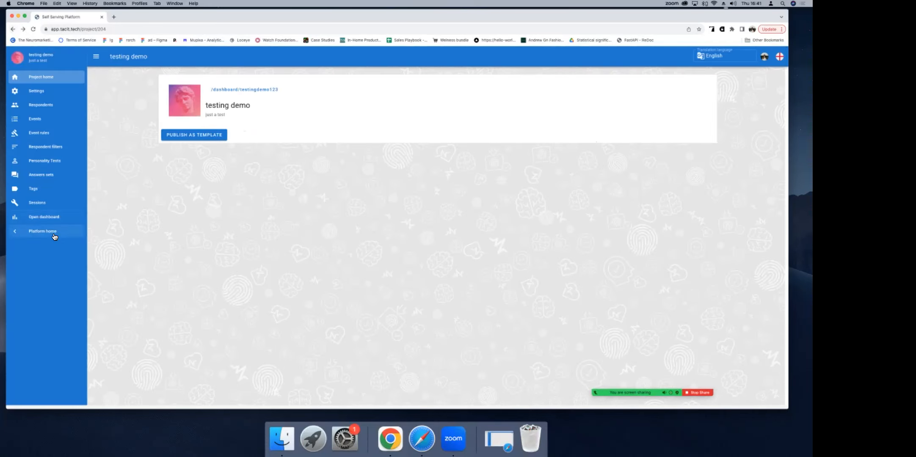
left_click(43, 231)
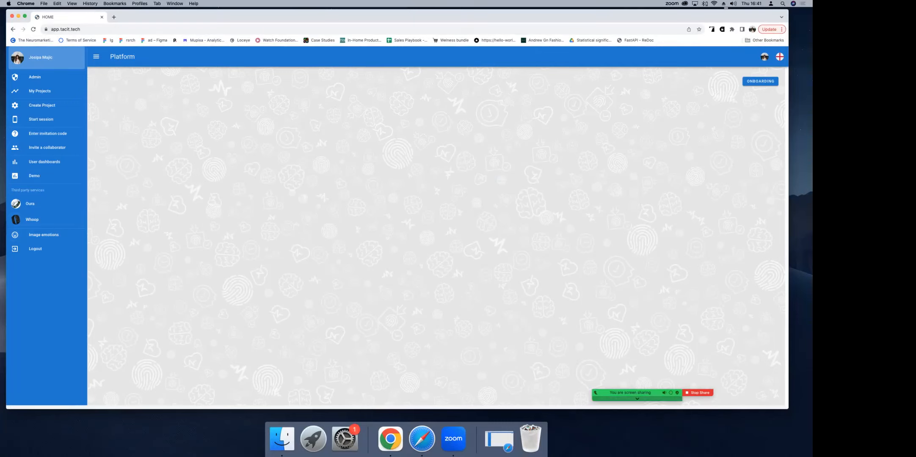
left_click(637, 398)
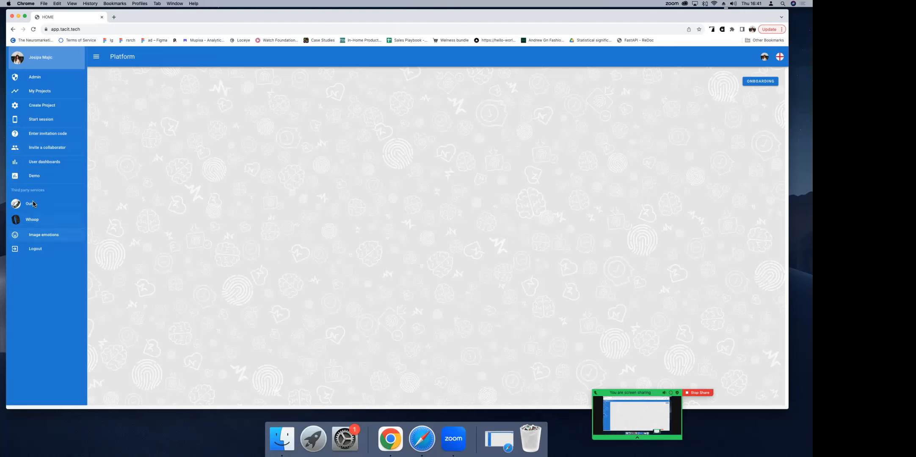
left_click(38, 242)
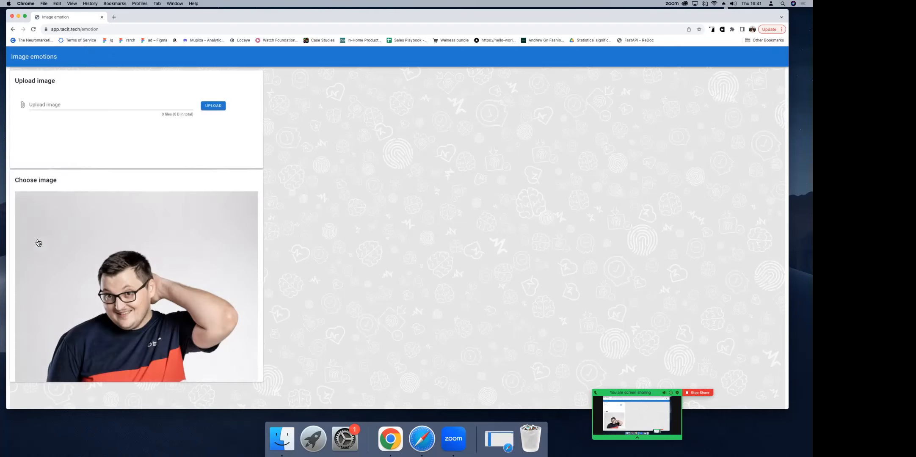
Step: Calculate emotions for two of the sample images, review the second one's emotion and expression values, and return to the platform home page
left_click(99, 239)
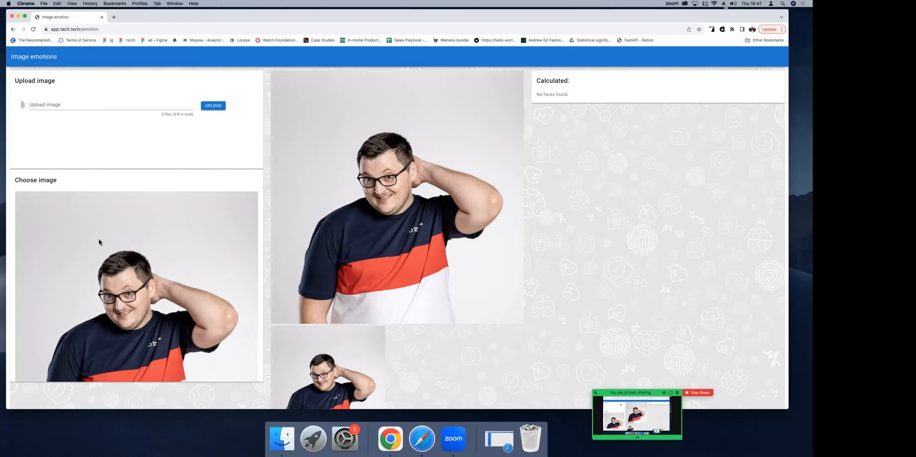
scroll(106, 230, "down", 5)
left_click(106, 232)
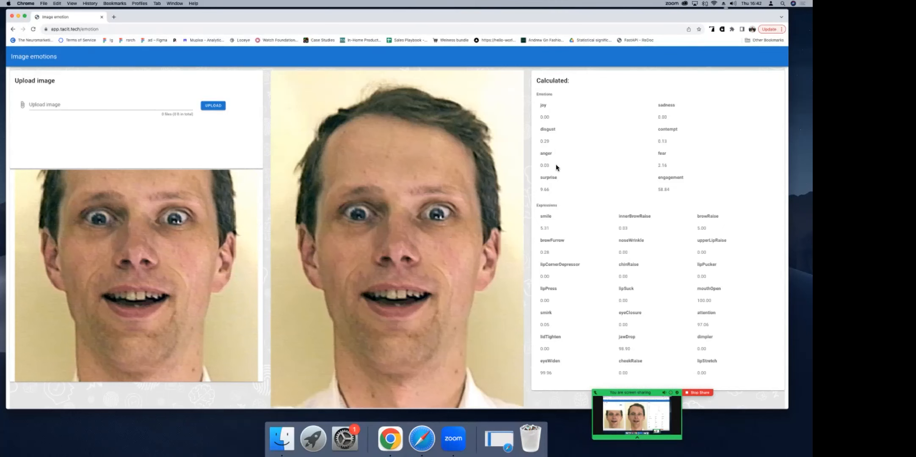
scroll(557, 184, "down", 2)
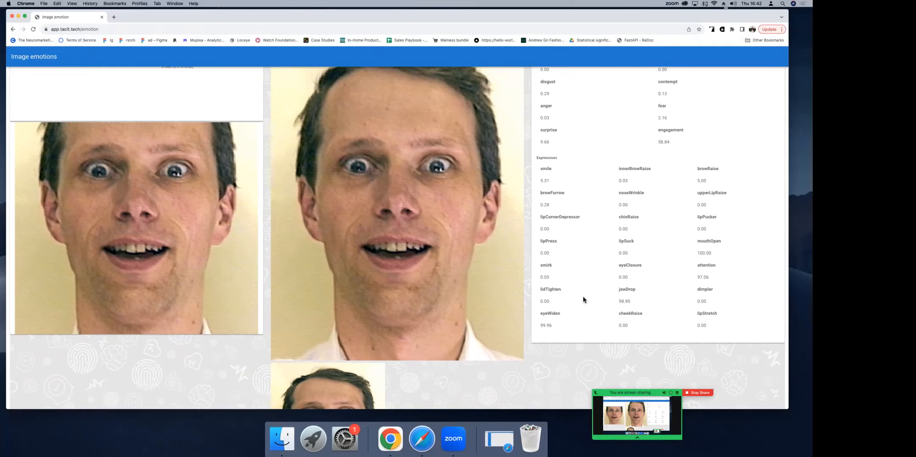
scroll(562, 314, "up", 2)
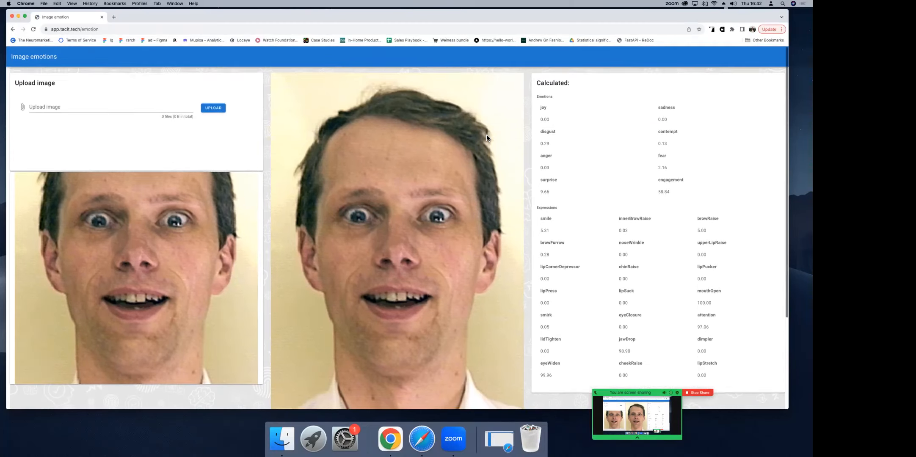
left_click(12, 29)
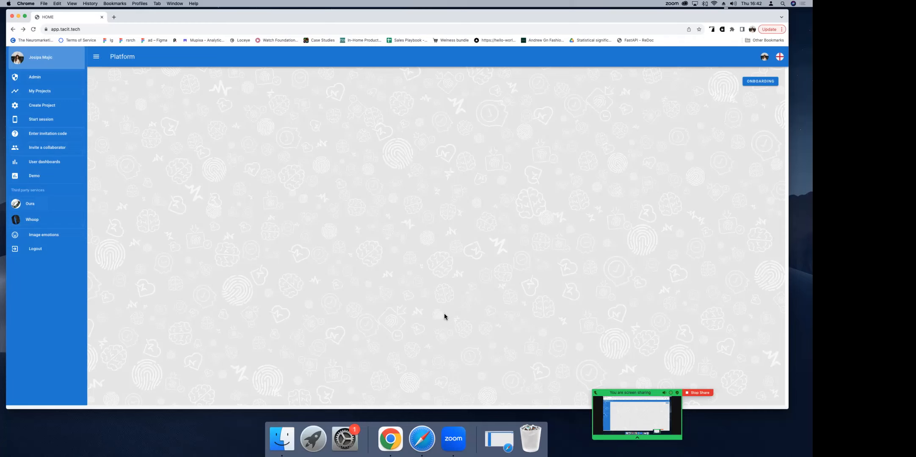
mouse_move(630, 392)
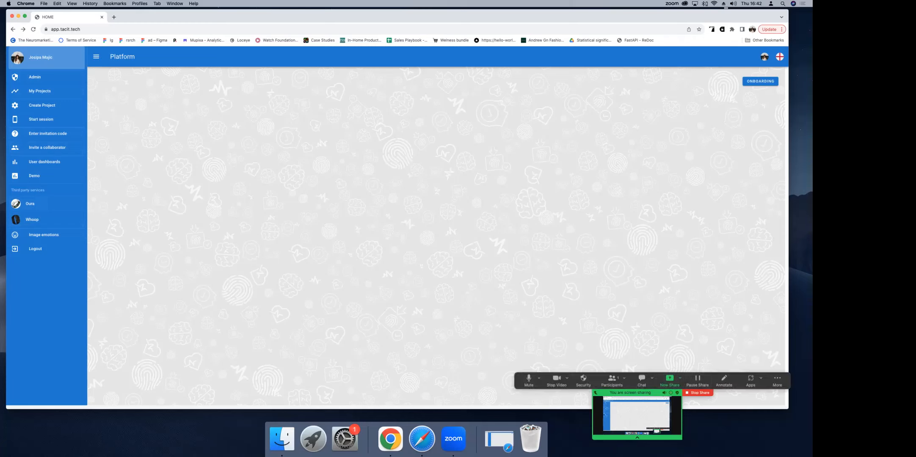
left_click(777, 379)
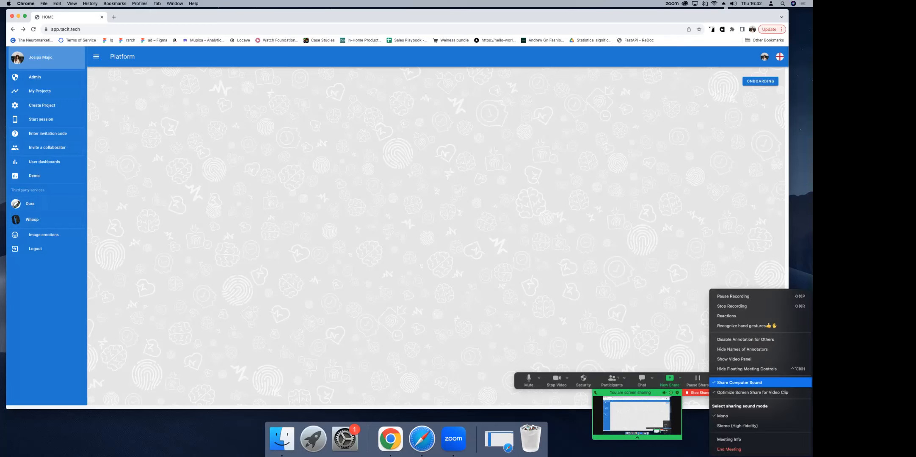